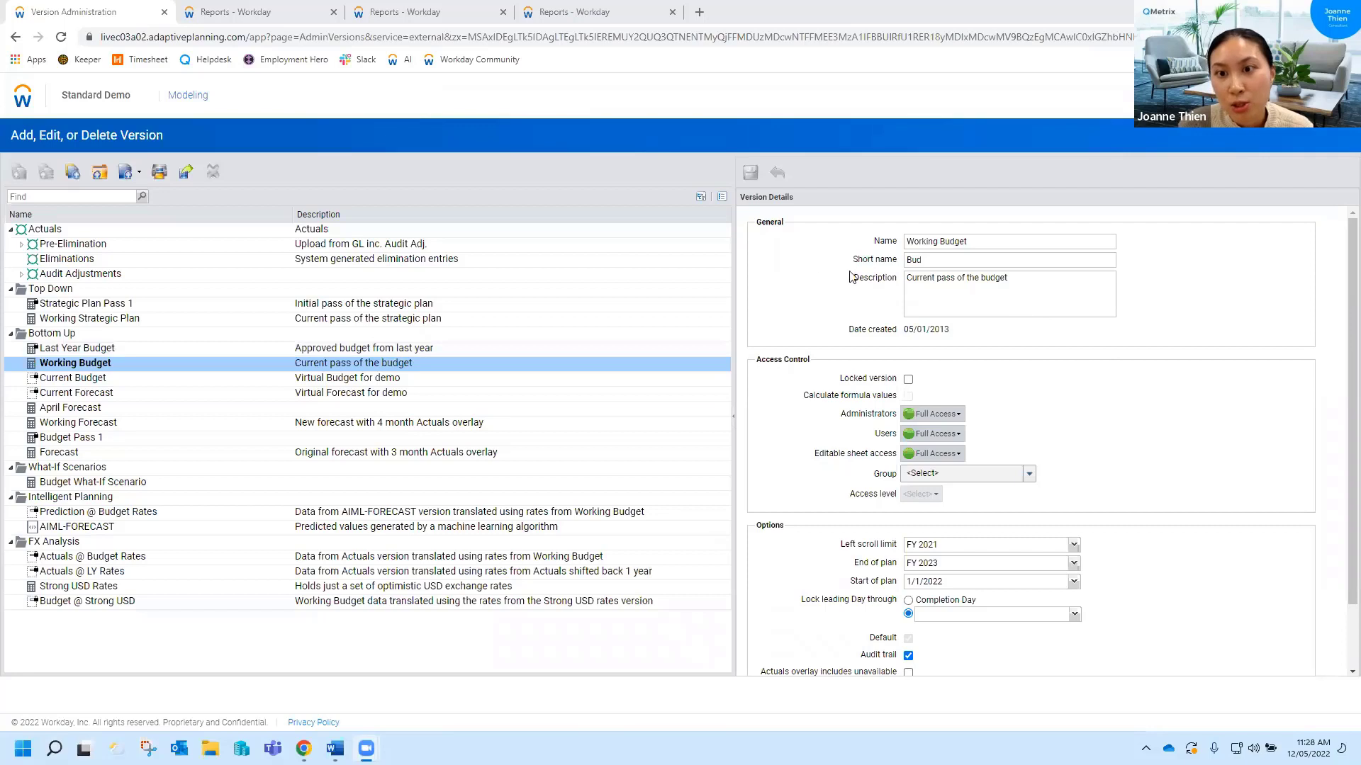
{"action": "left_click_drag", "start_coordinate": [1013, 279], "coordinate": [892, 284]}
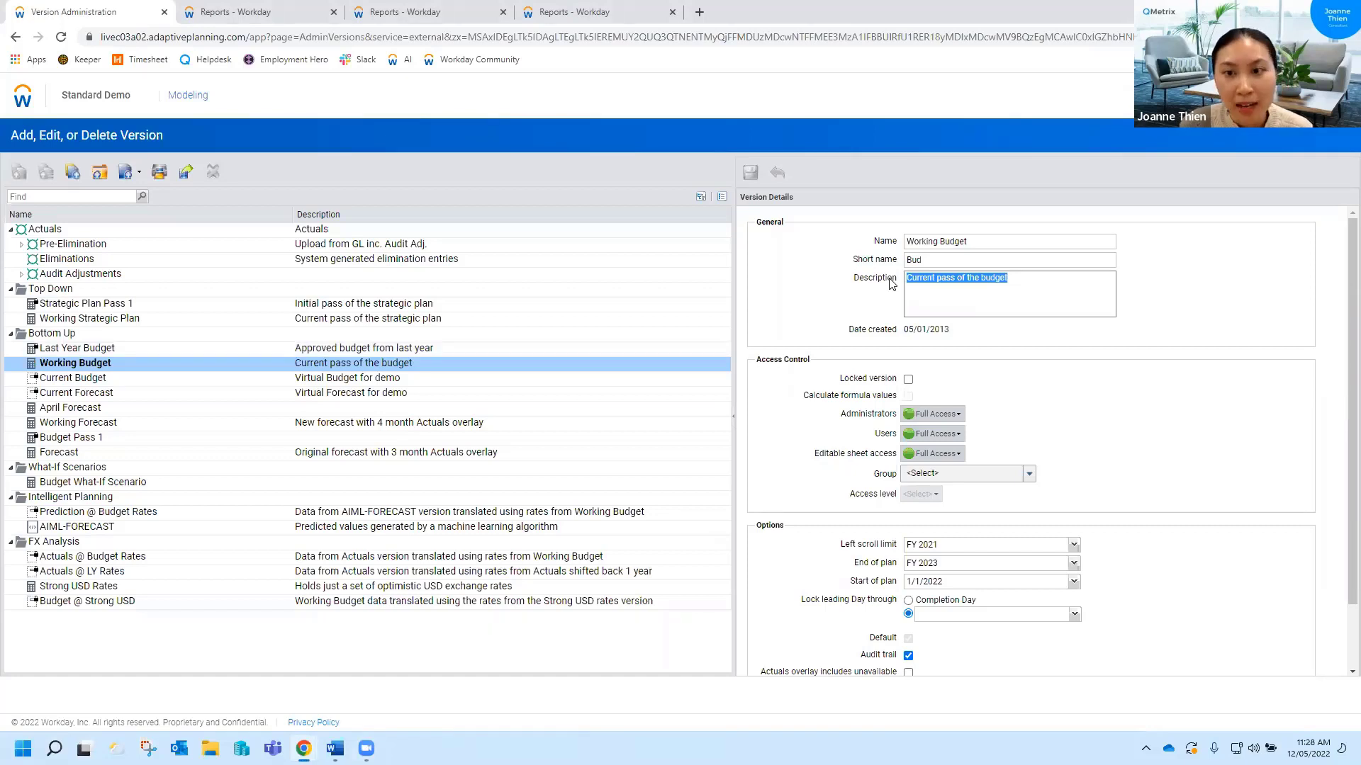
{"action": "left_click", "coordinate": [941, 277]}
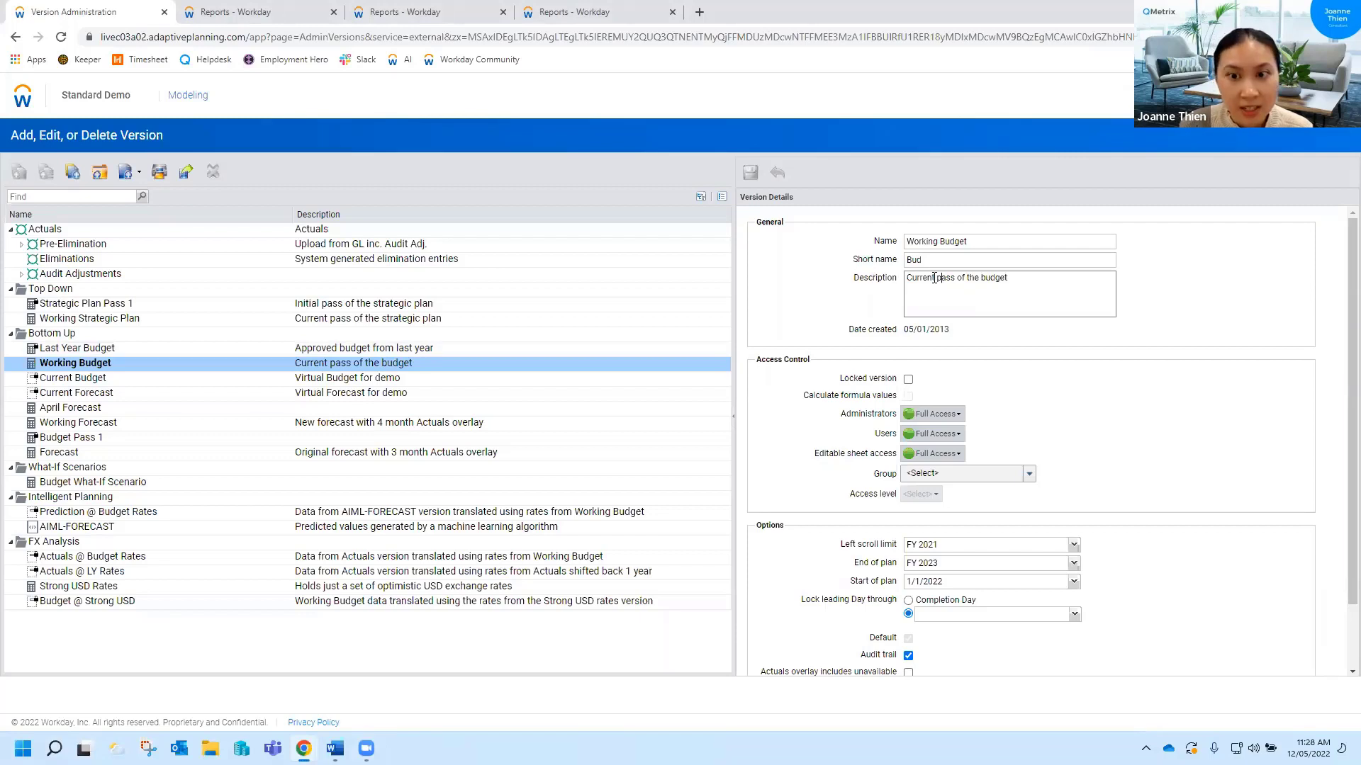
{"action": "left_click", "coordinate": [934, 278]}
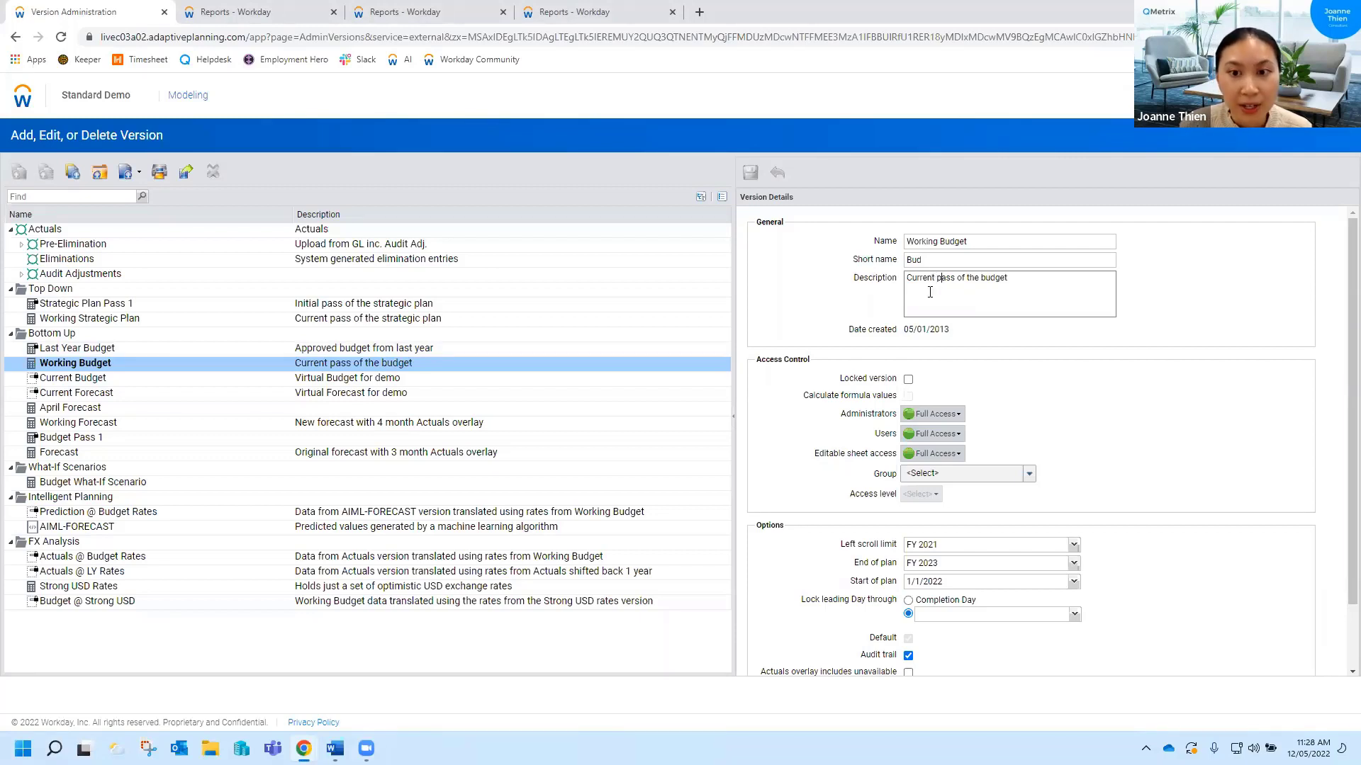
- Set Working Budget's administrator, user and editable sheet access to Locked
{"action": "left_click", "coordinate": [909, 381]}
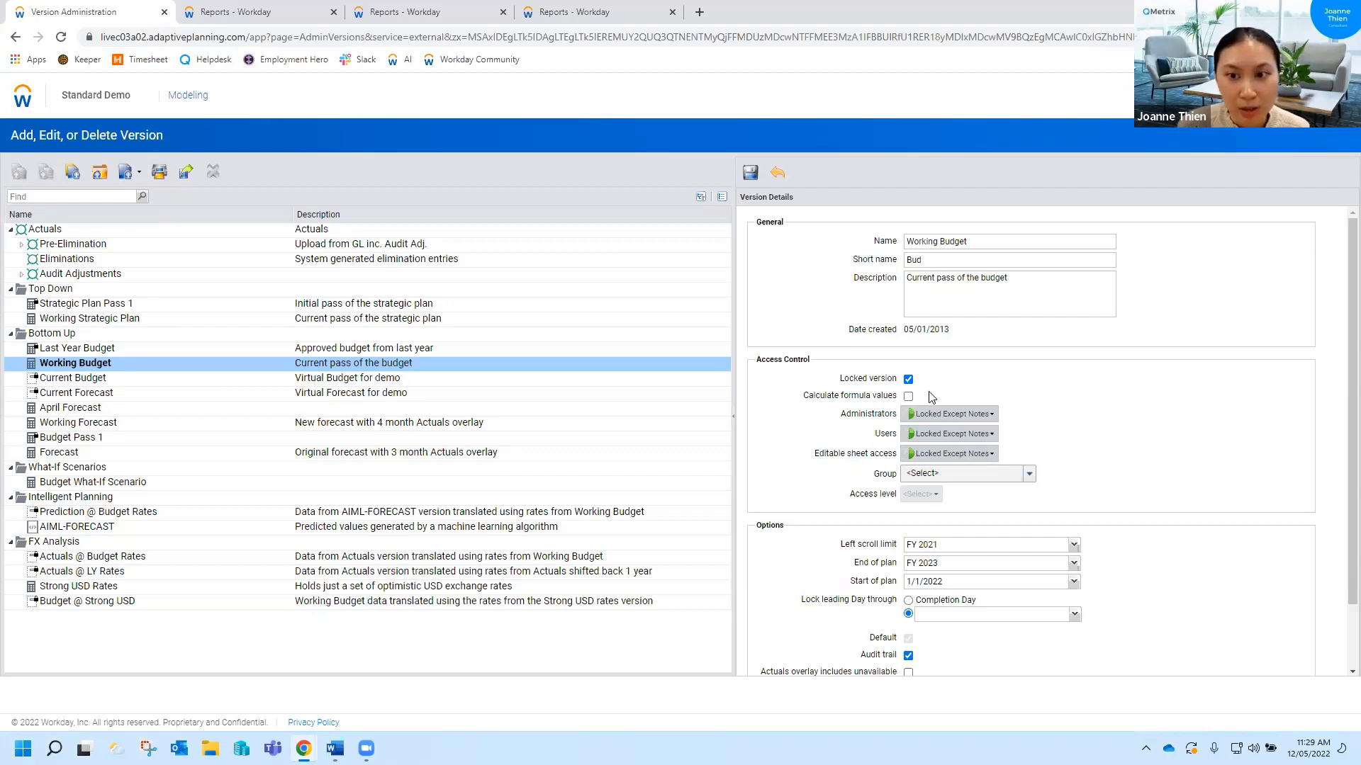
{"action": "left_click", "coordinate": [907, 379]}
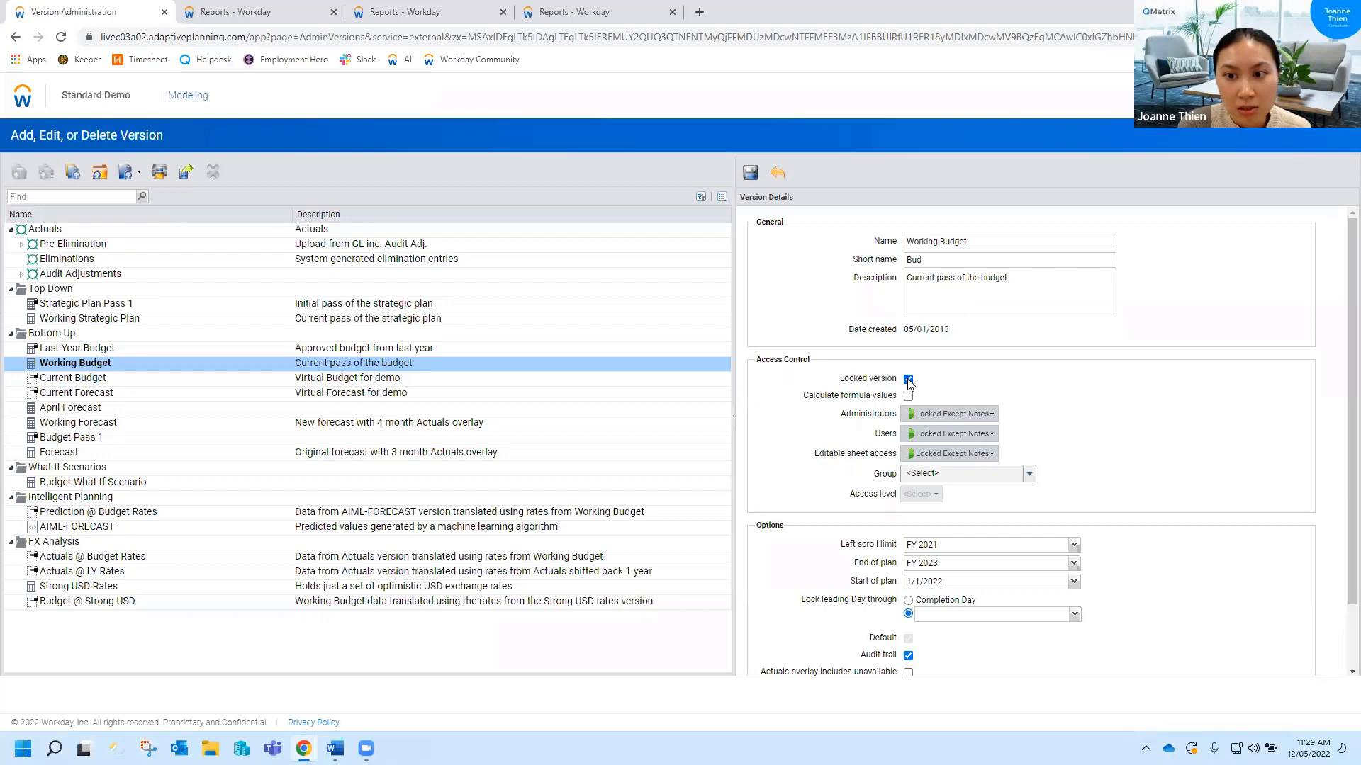
{"action": "left_click", "coordinate": [956, 416]}
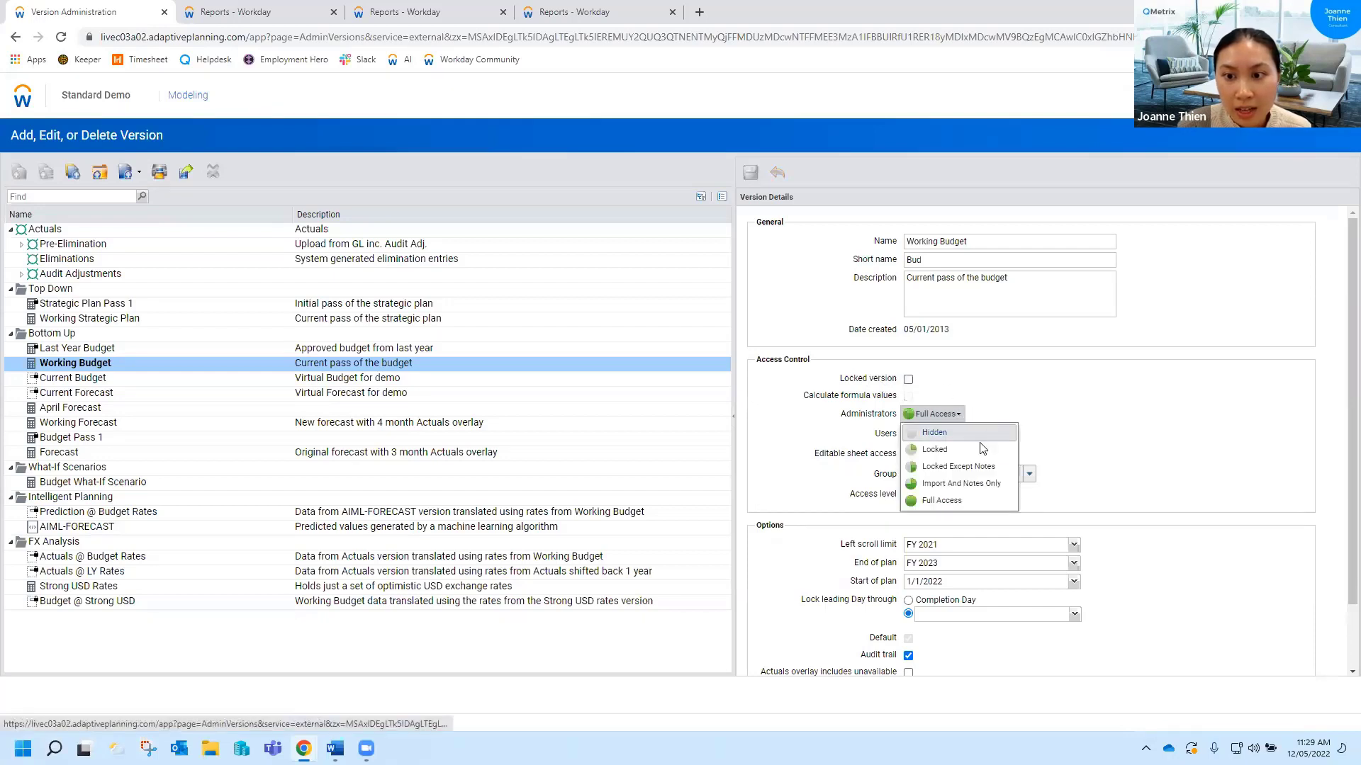
{"action": "left_click", "coordinate": [973, 449]}
{"action": "left_click", "coordinate": [949, 435]}
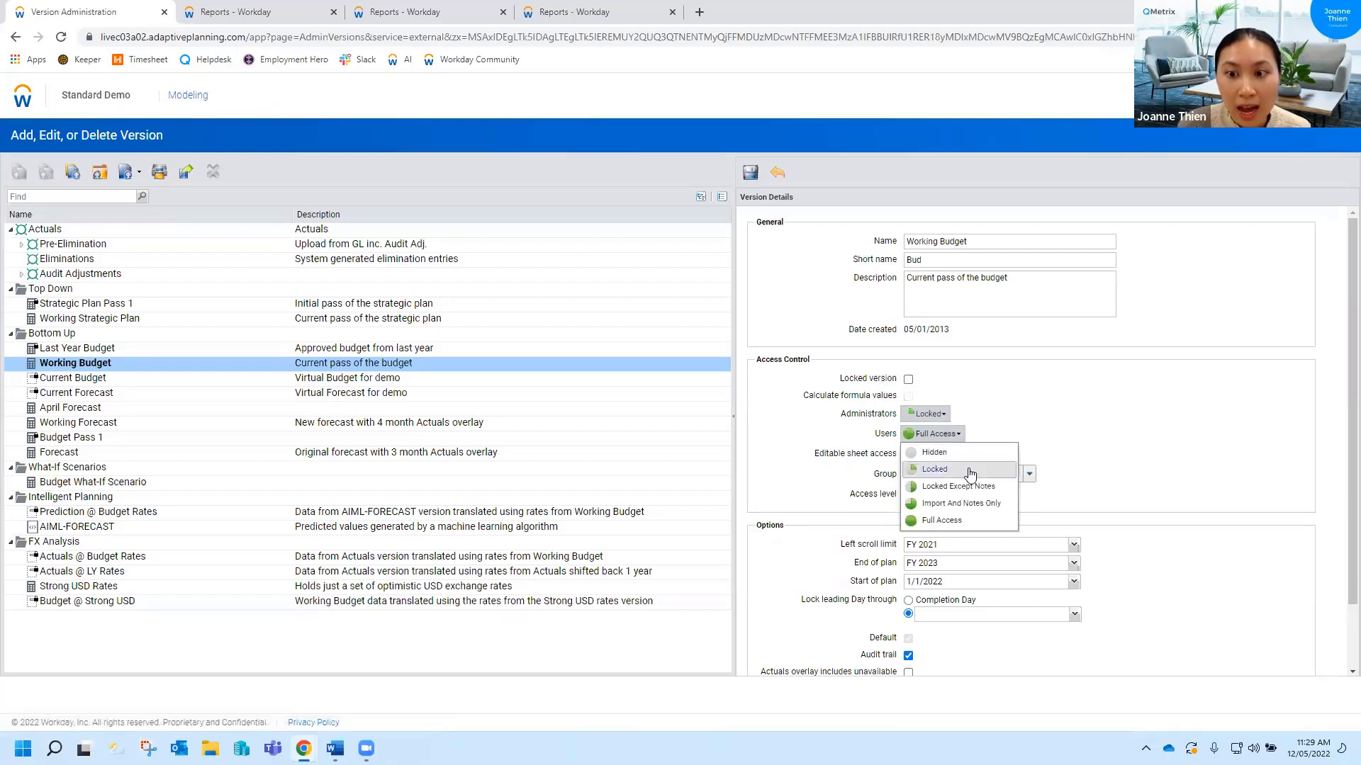
{"action": "left_click", "coordinate": [966, 469]}
{"action": "left_click", "coordinate": [950, 454]}
{"action": "left_click", "coordinate": [968, 490]}
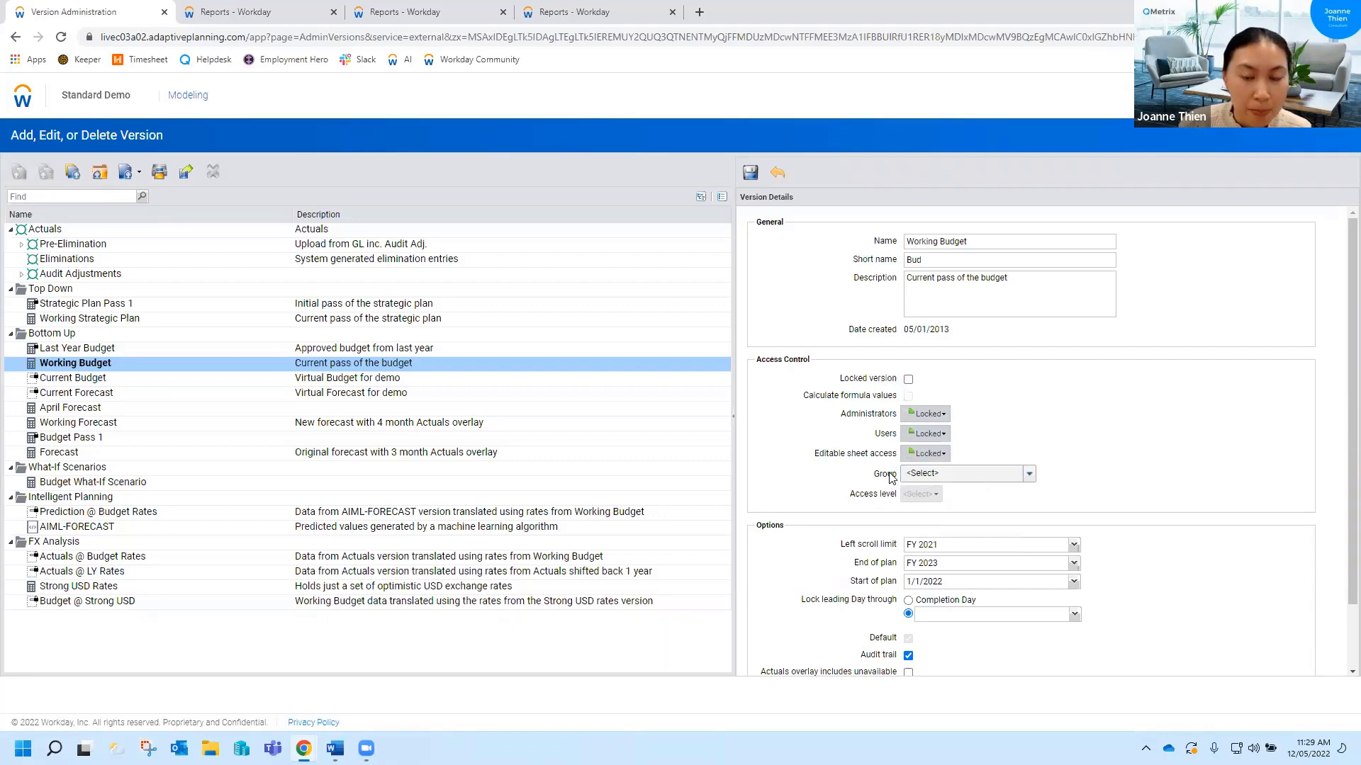
- Grant the Finance Team group Full Access to Working Budget
{"action": "left_click", "coordinate": [959, 479]}
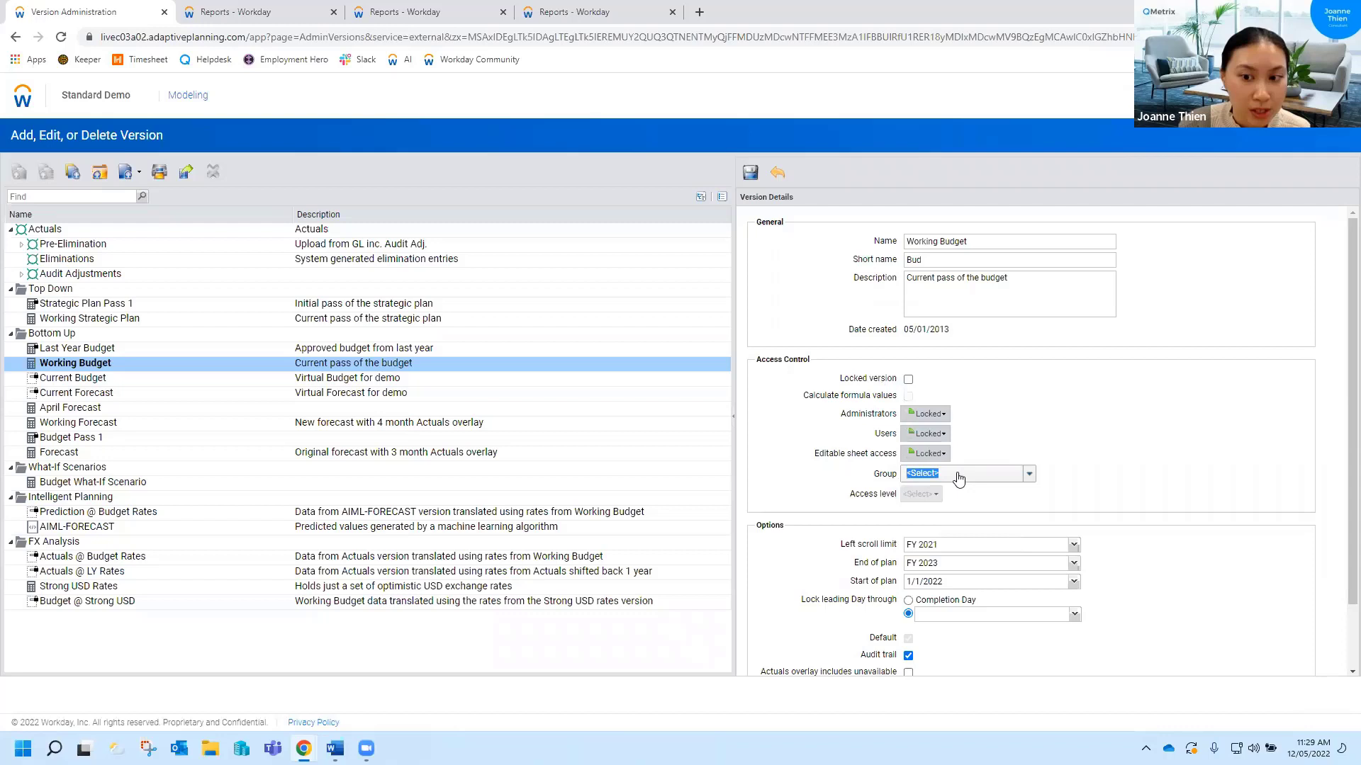
{"action": "left_click", "coordinate": [1029, 474]}
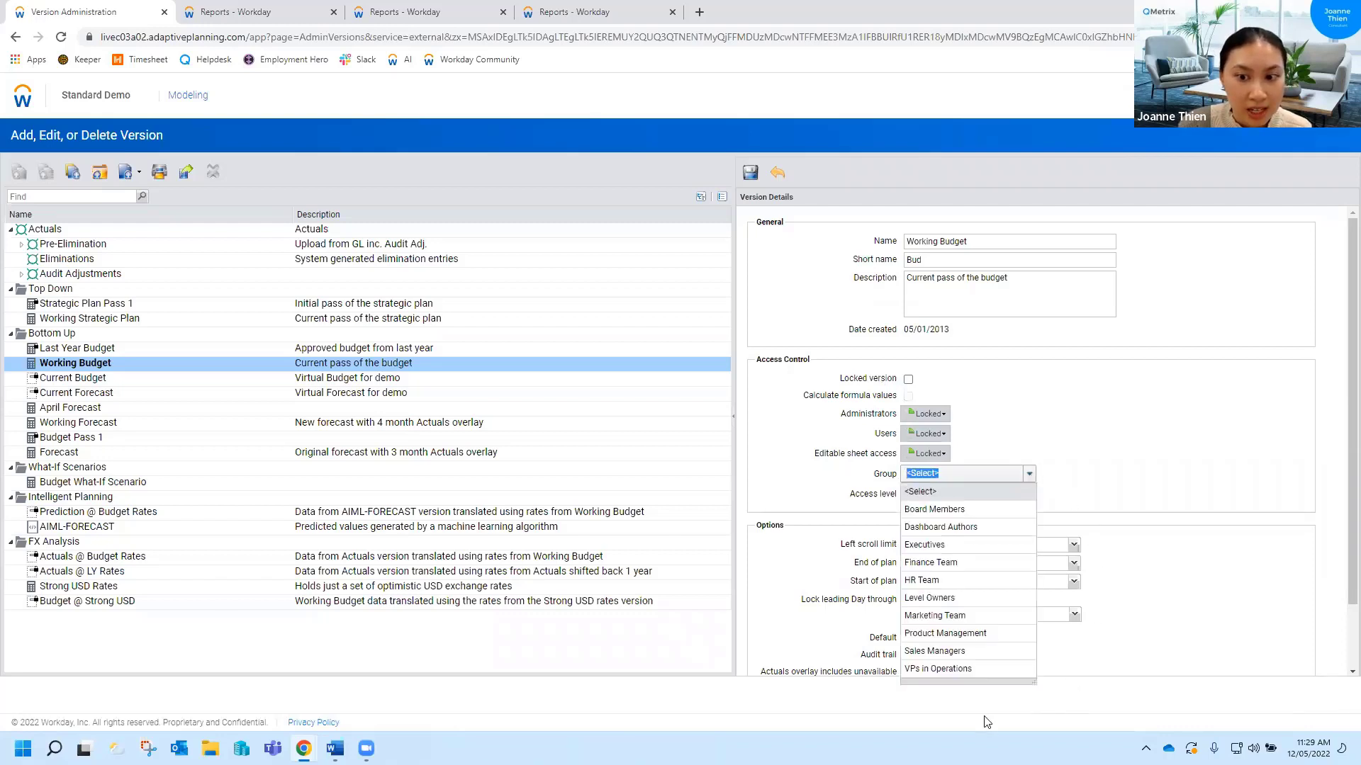
{"action": "left_click", "coordinate": [935, 564]}
{"action": "left_click", "coordinate": [929, 498]}
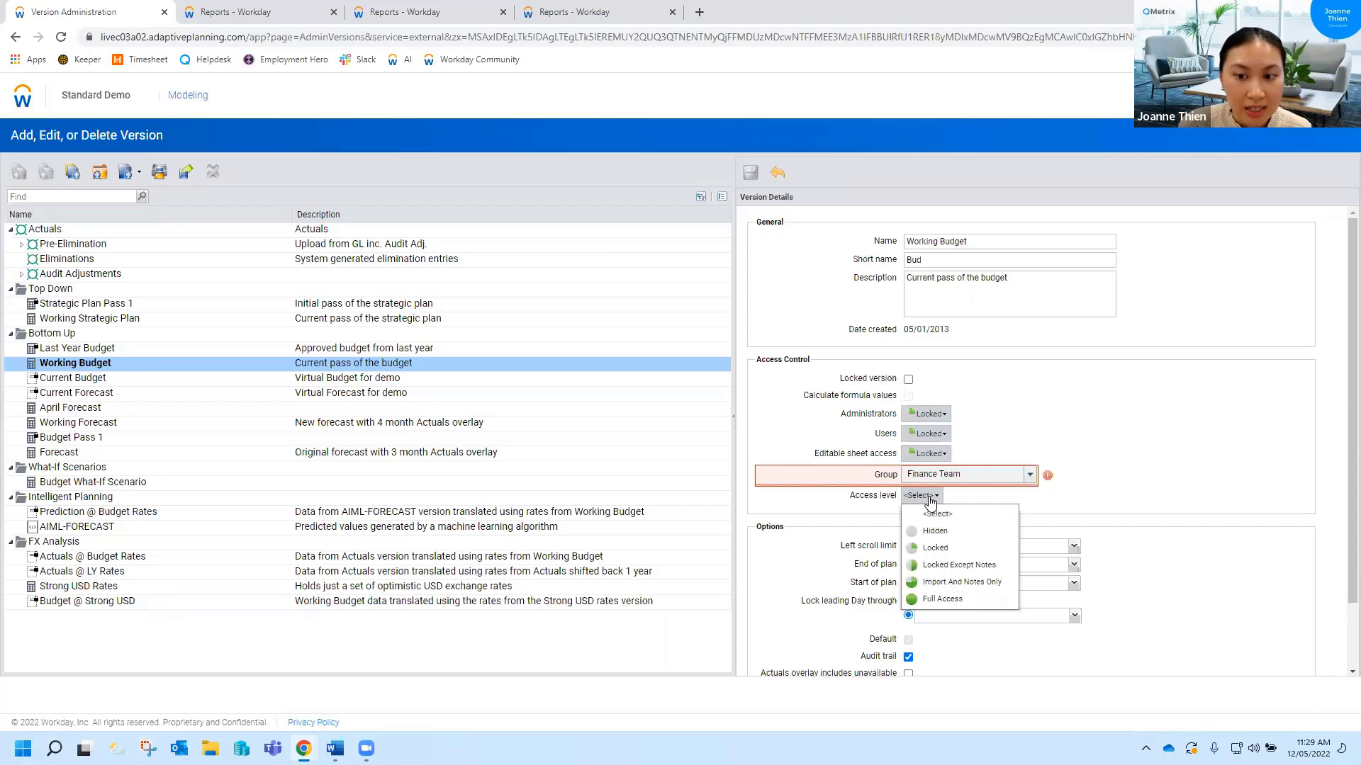
{"action": "left_click", "coordinate": [949, 599]}
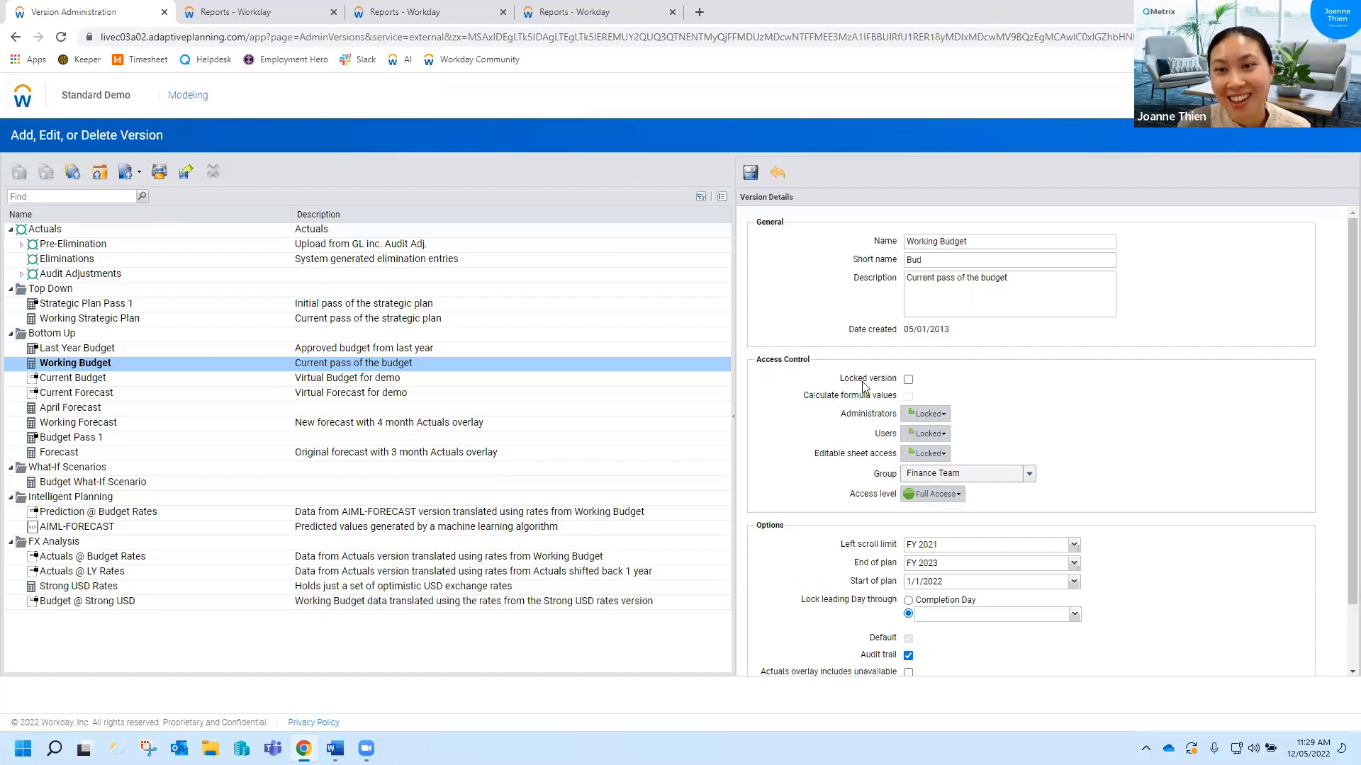
- Check Locked version on Working Budget and cancel formula value pre-calculation
{"action": "left_click", "coordinate": [910, 381]}
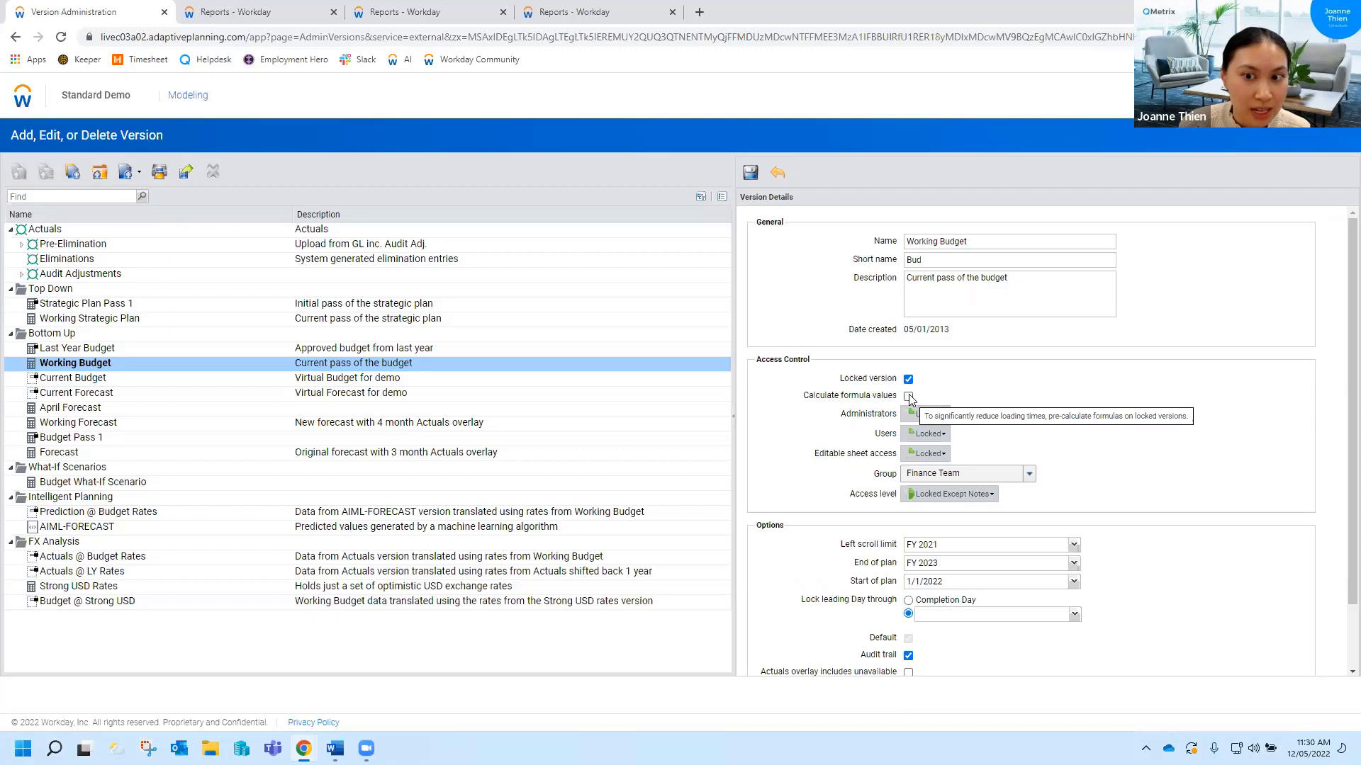
{"action": "left_click", "coordinate": [909, 396]}
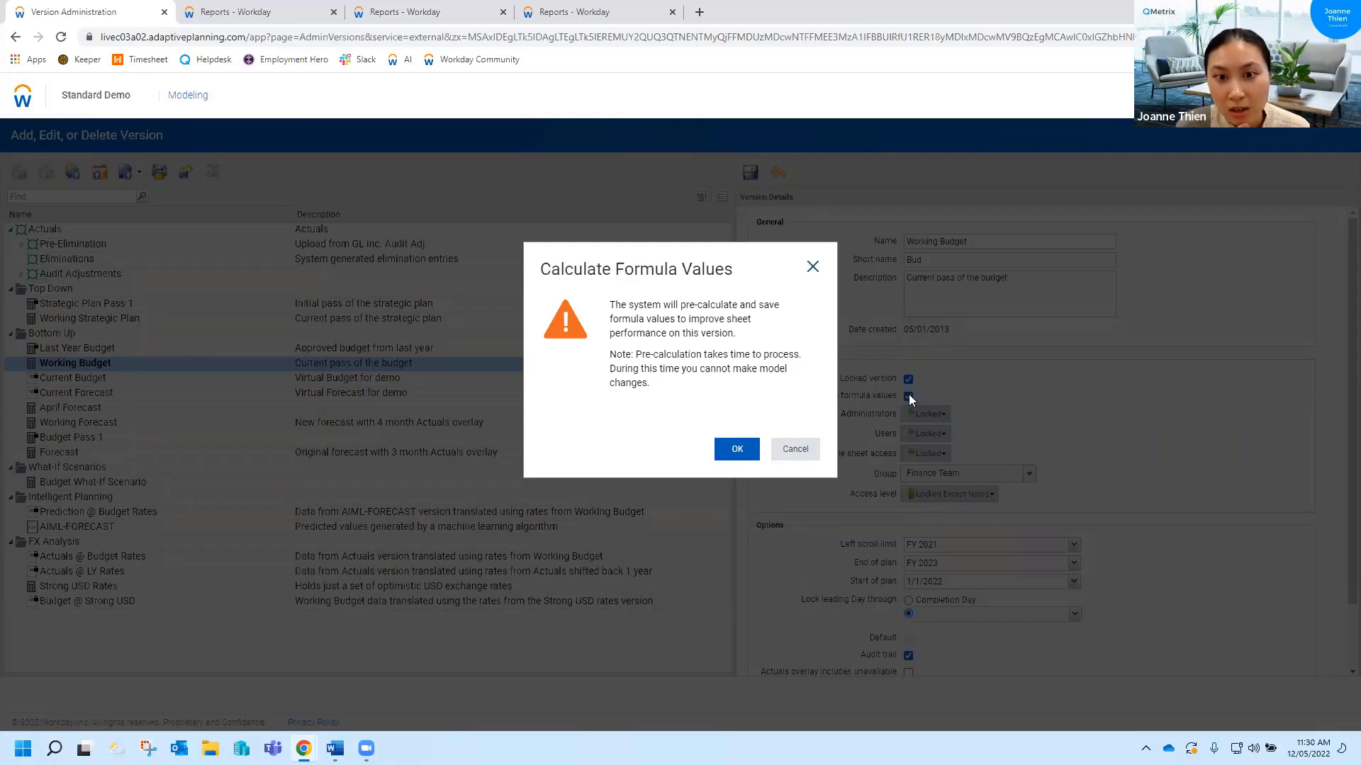
{"action": "left_click", "coordinate": [791, 449]}
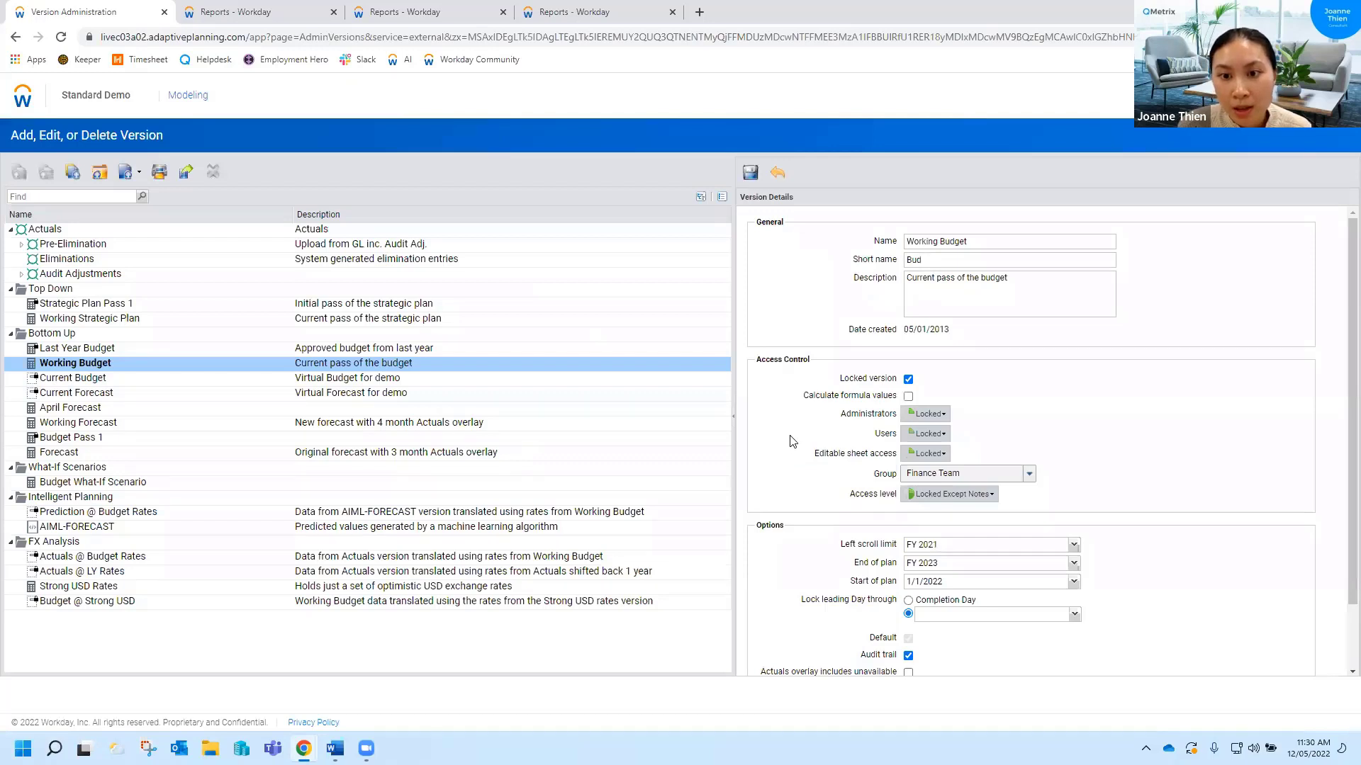
{"action": "scroll", "coordinate": [790, 447], "scroll_direction": "down", "scroll_amount": 1}
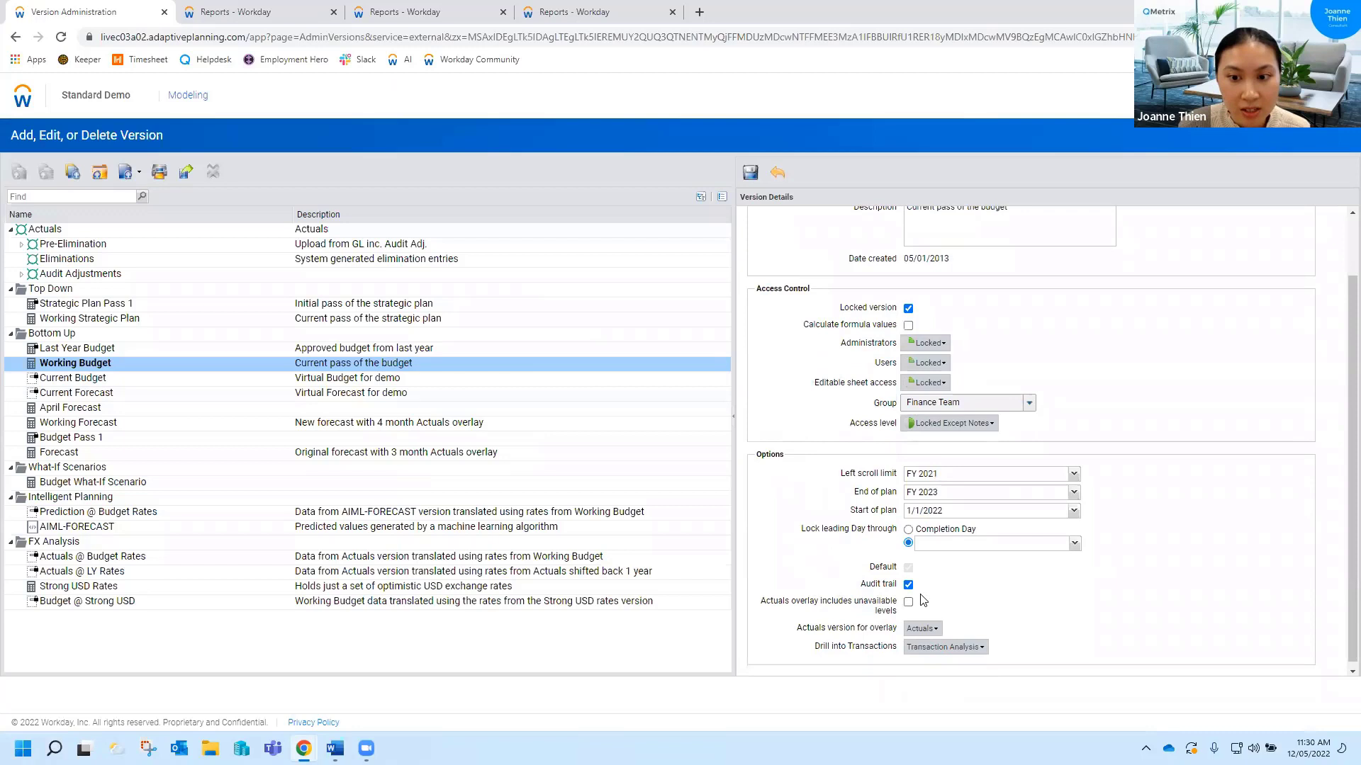
{"action": "left_click_drag", "start_coordinate": [861, 588], "coordinate": [902, 589]}
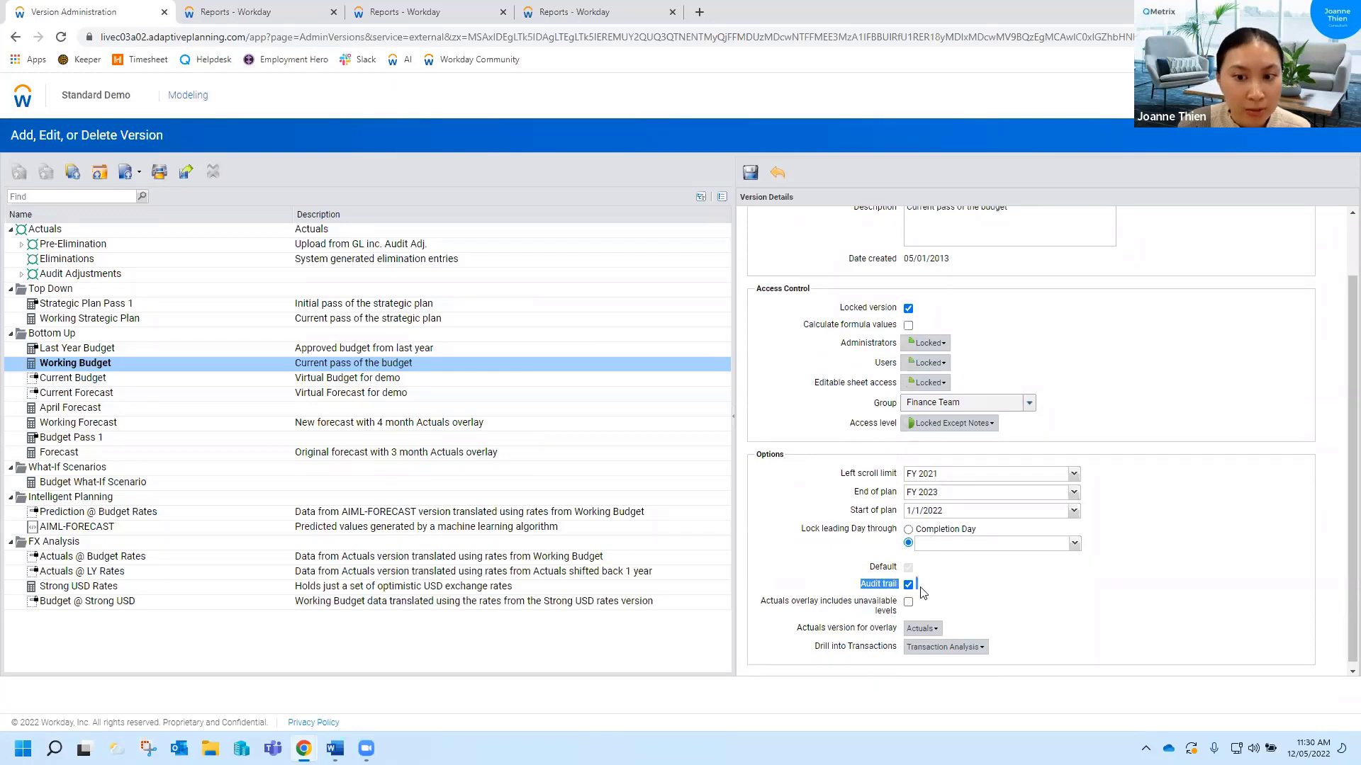
{"action": "left_click", "coordinate": [866, 588]}
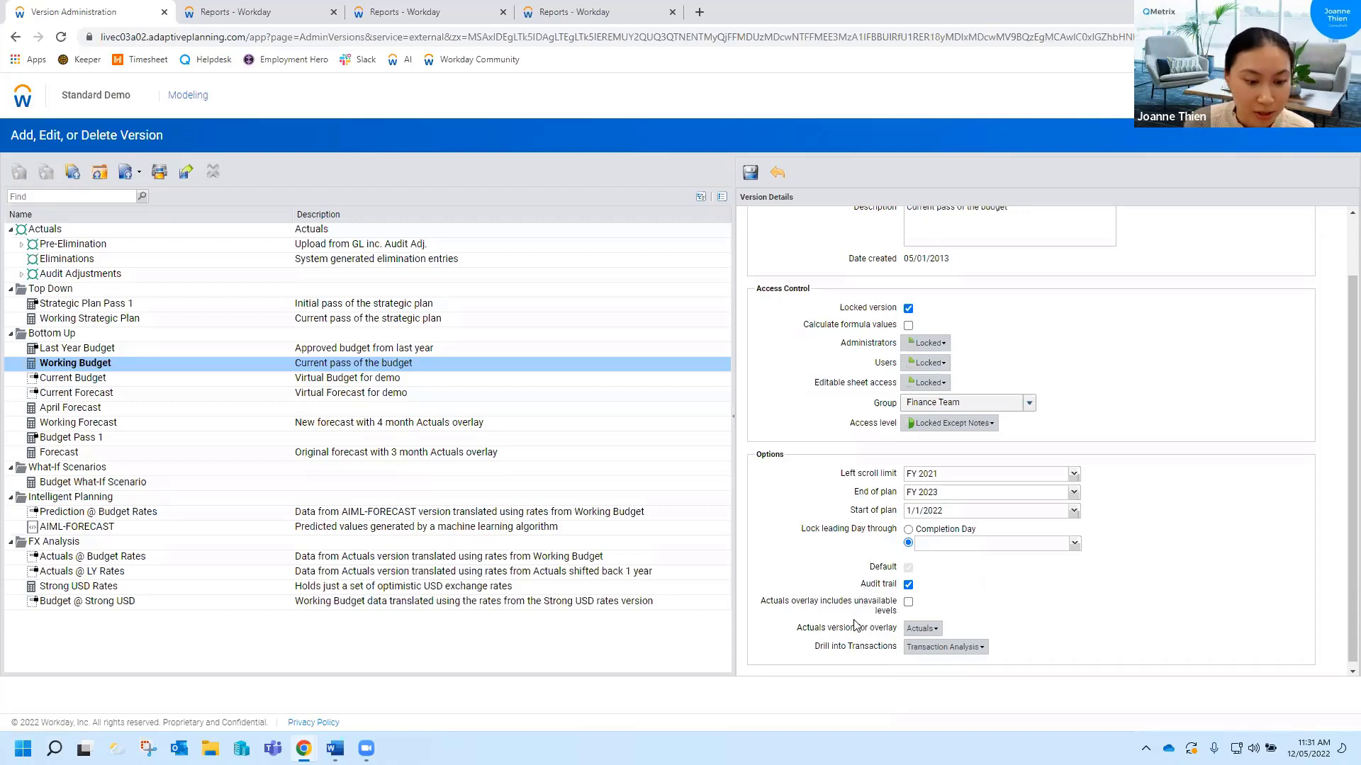
{"action": "scroll", "coordinate": [1011, 613], "scroll_direction": "down", "scroll_amount": 1}
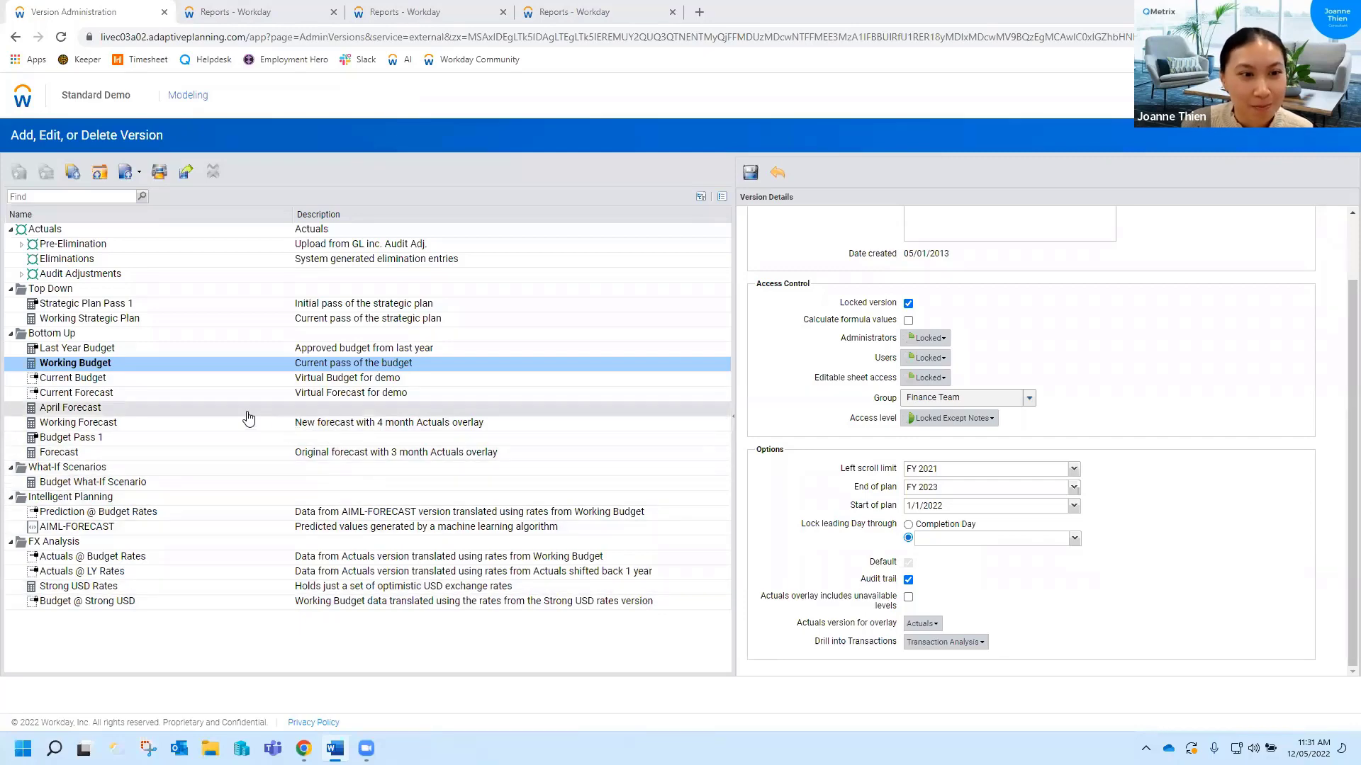
- Open April Forecast discarding unsaved changes, then view the P&L Version Variance Existing report
{"action": "left_click", "coordinate": [110, 410]}
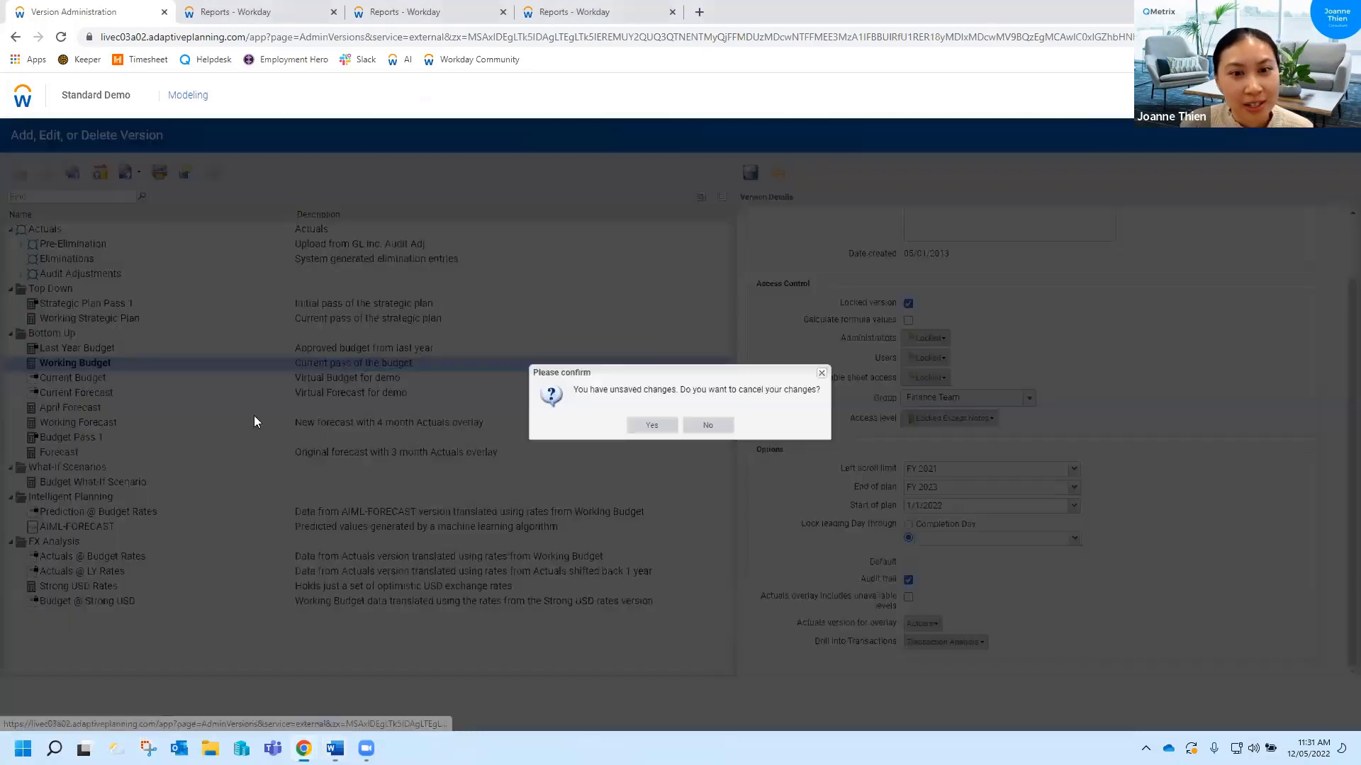
{"action": "left_click", "coordinate": [652, 425]}
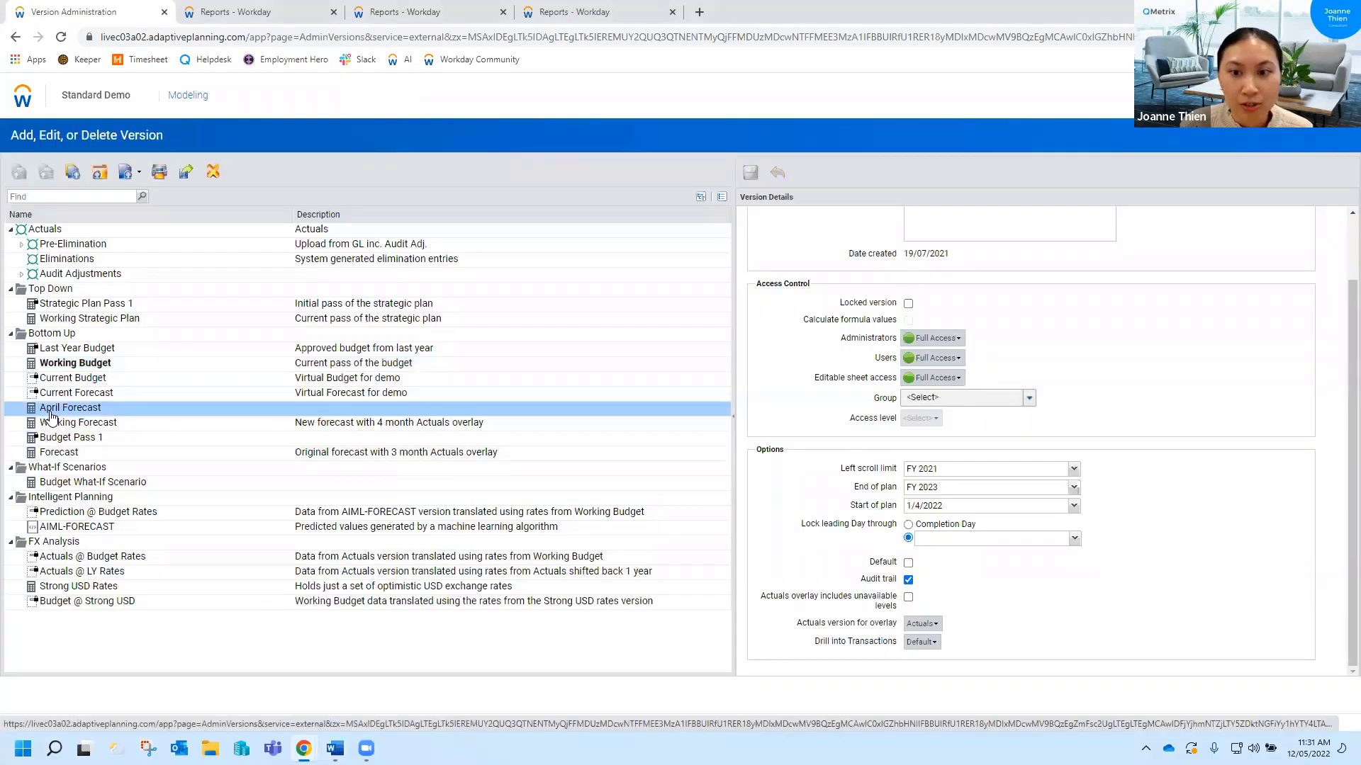
{"action": "scroll", "coordinate": [1339, 439], "scroll_direction": "up", "scroll_amount": 2}
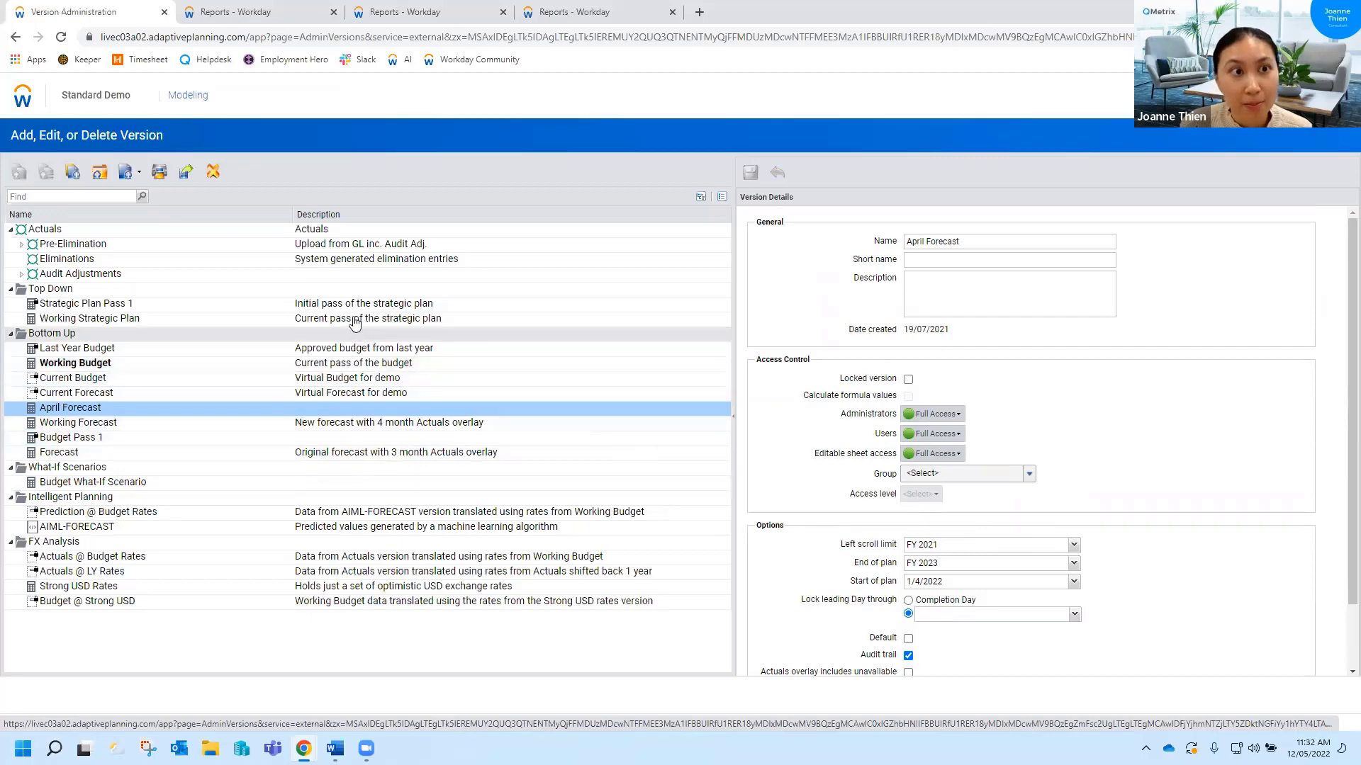
{"action": "left_click", "coordinate": [227, 12]}
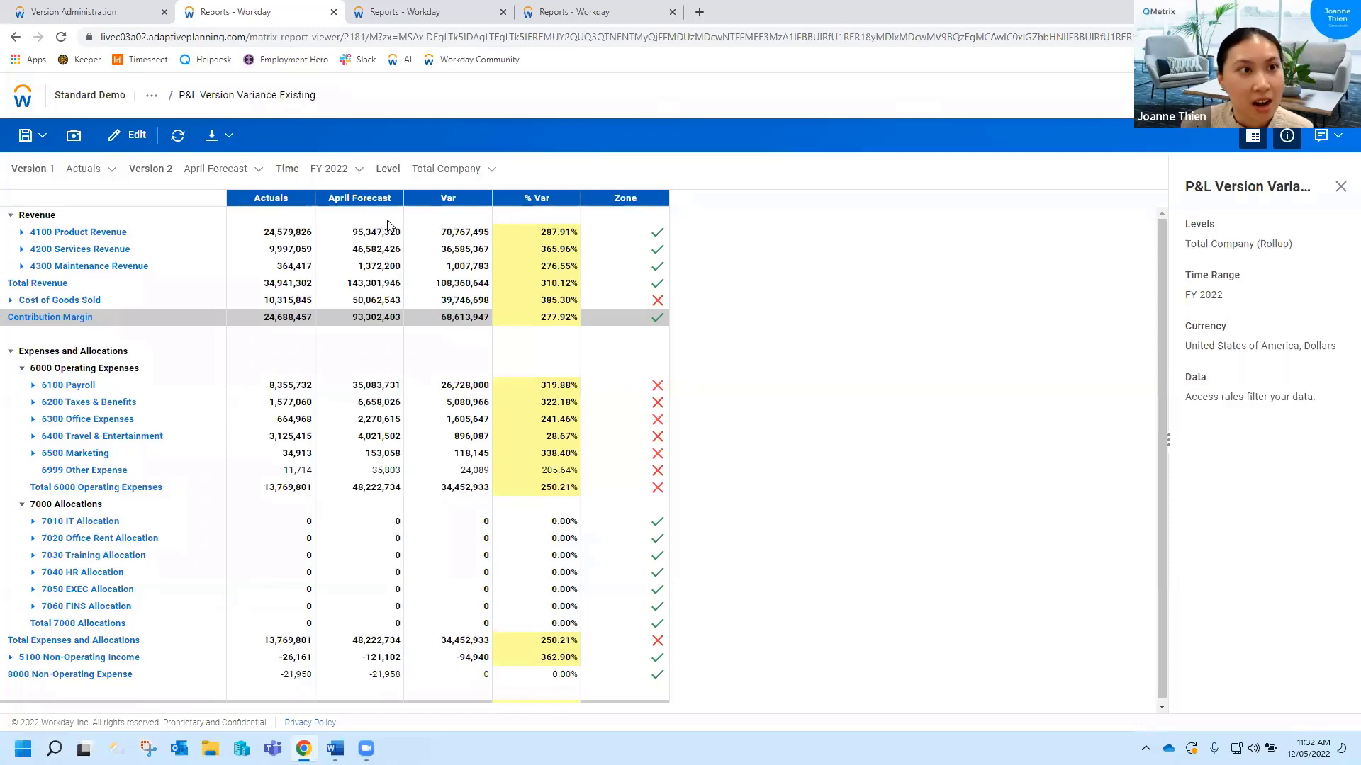
- Show the Current Forecast virtual version's settings in Version Administration
{"action": "left_click", "coordinate": [117, 13]}
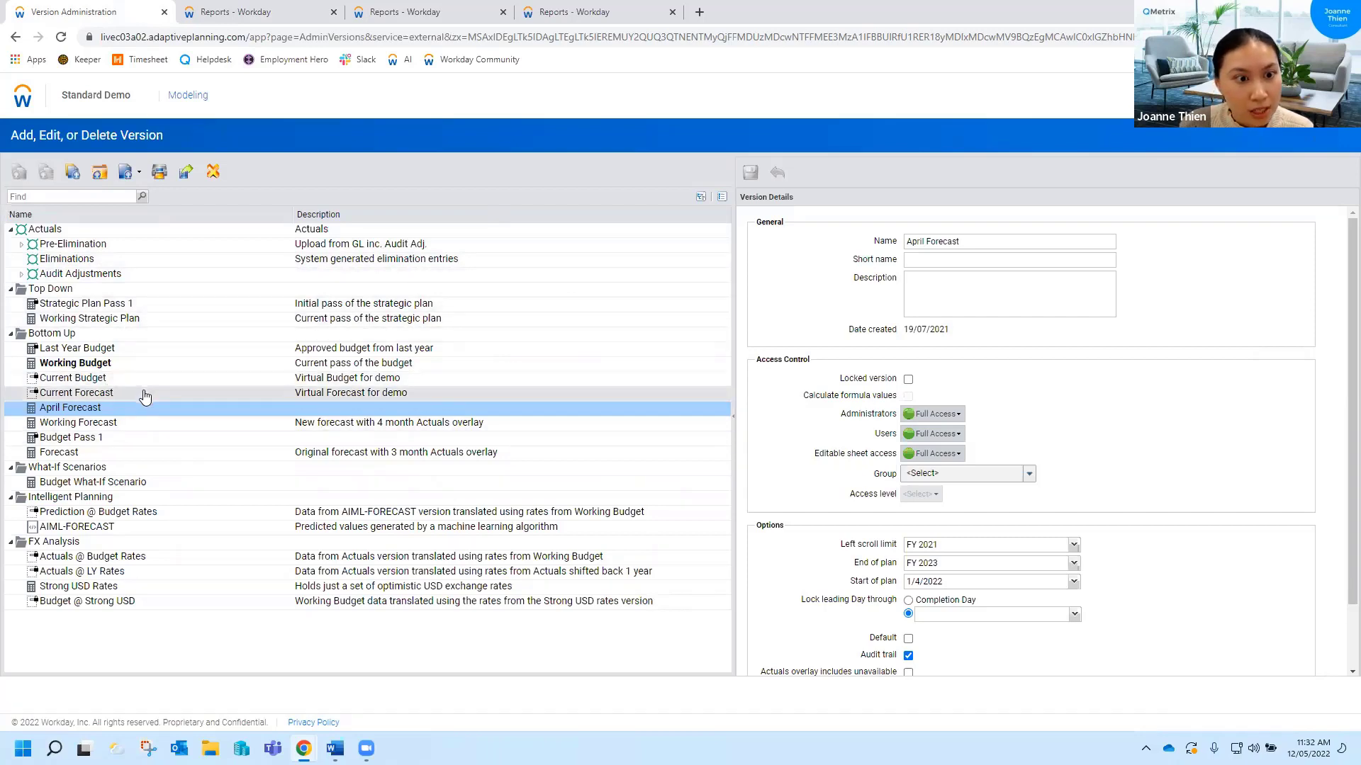
{"action": "left_click", "coordinate": [105, 395]}
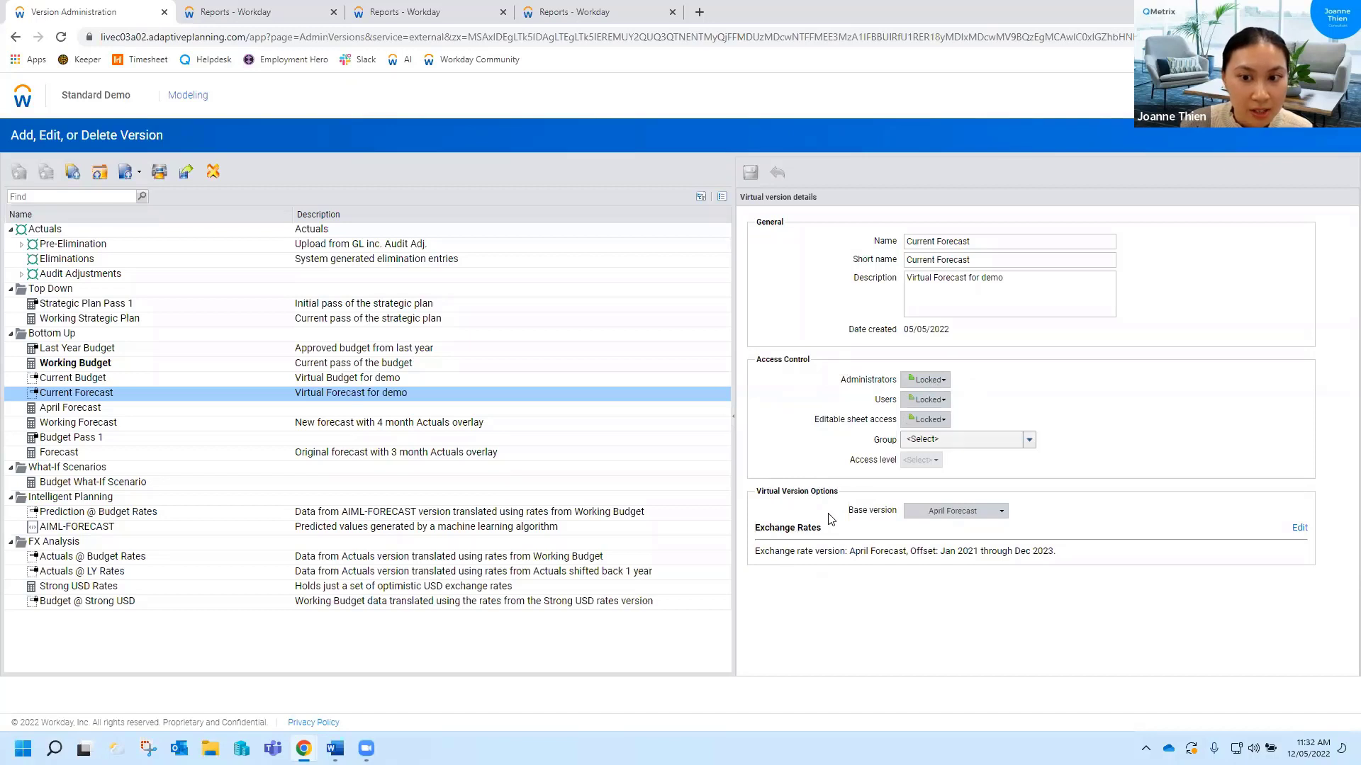
- Change Current Forecast's base version to Working Forecast
{"action": "left_click_drag", "start_coordinate": [846, 511], "coordinate": [894, 515]}
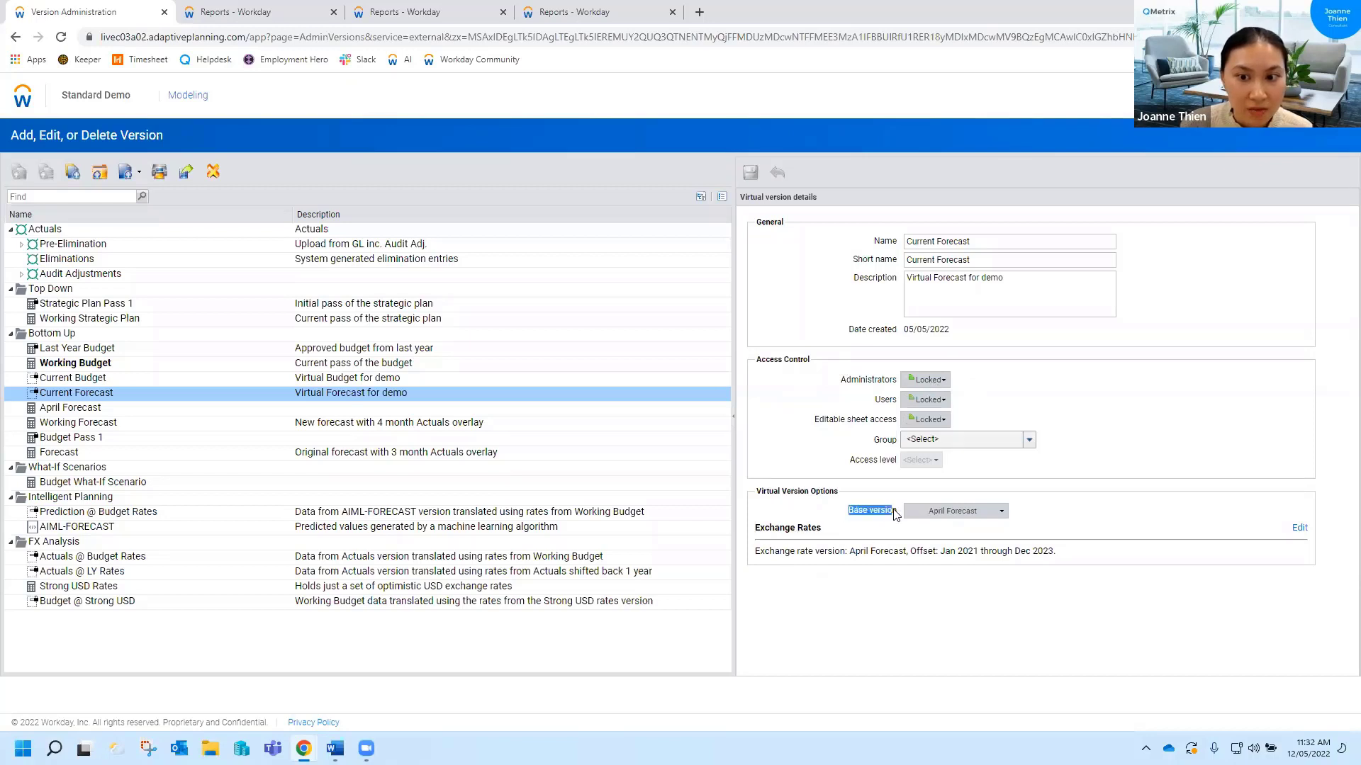
{"action": "left_click", "coordinate": [846, 512]}
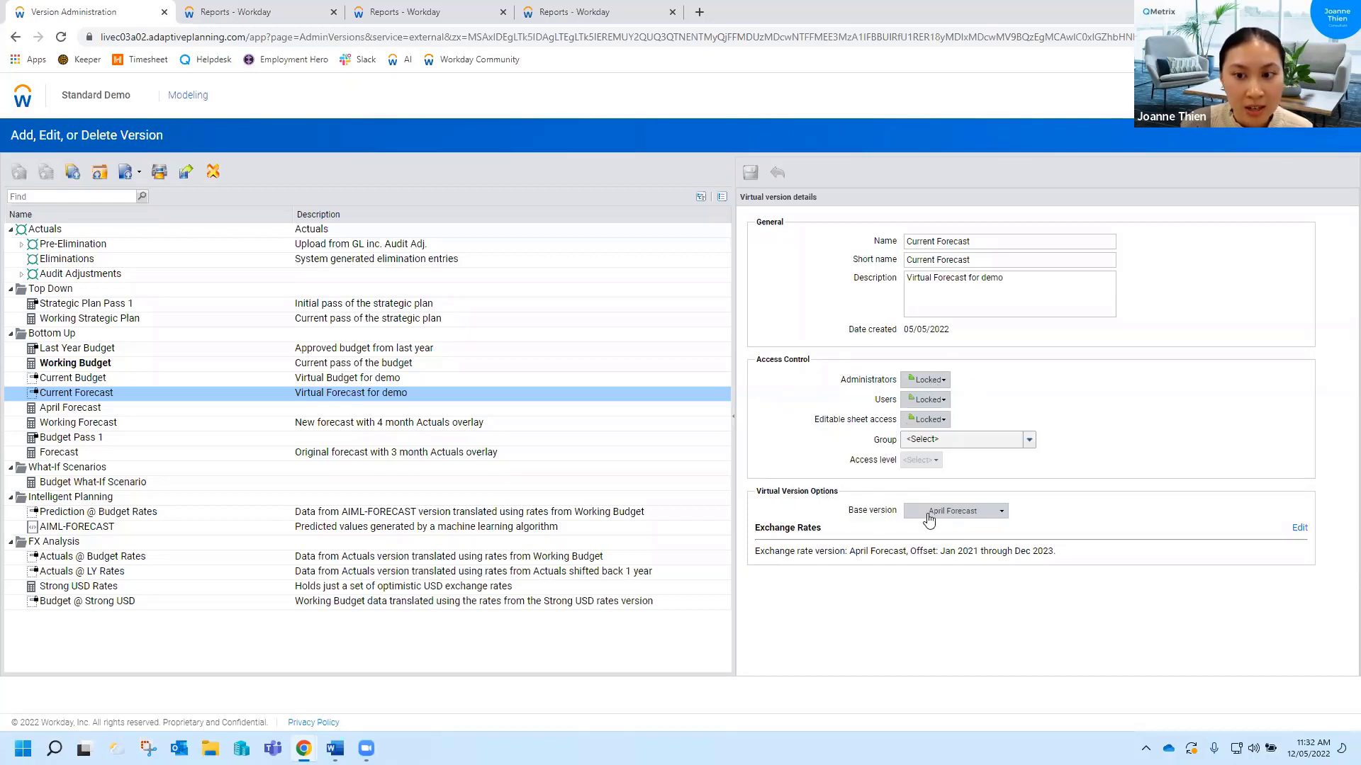
{"action": "left_click", "coordinate": [1001, 519]}
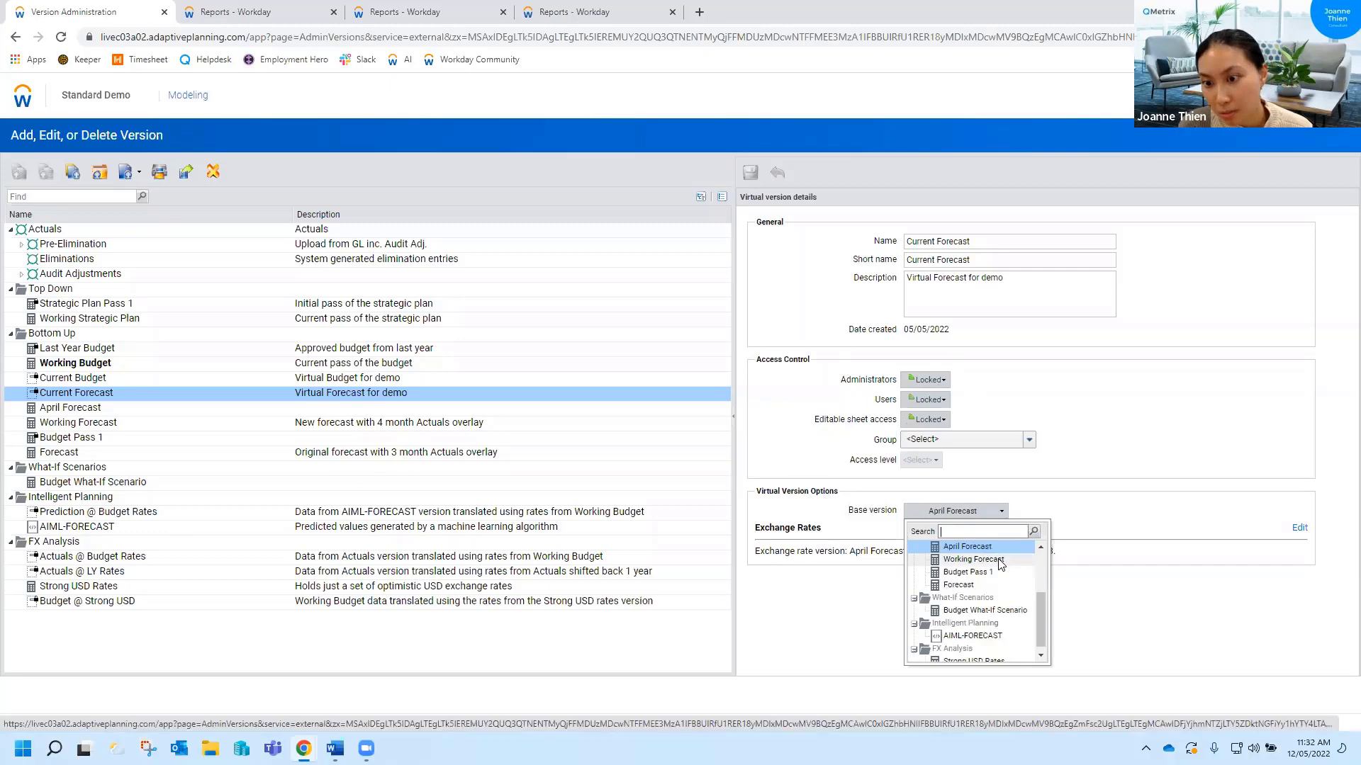
{"action": "left_click", "coordinate": [1000, 562]}
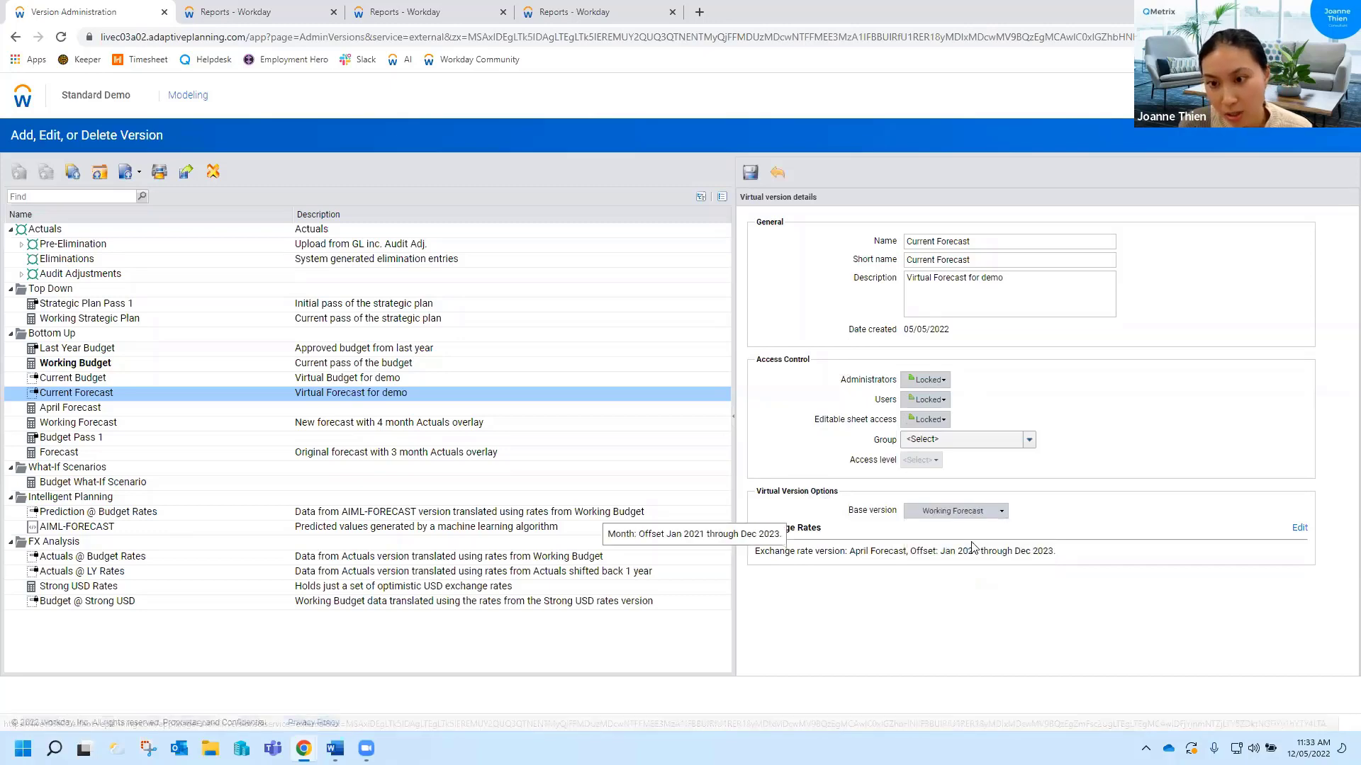
- Set Current Forecast's exchange rate version to Working Forecast and apply
{"action": "left_click", "coordinate": [1300, 531]}
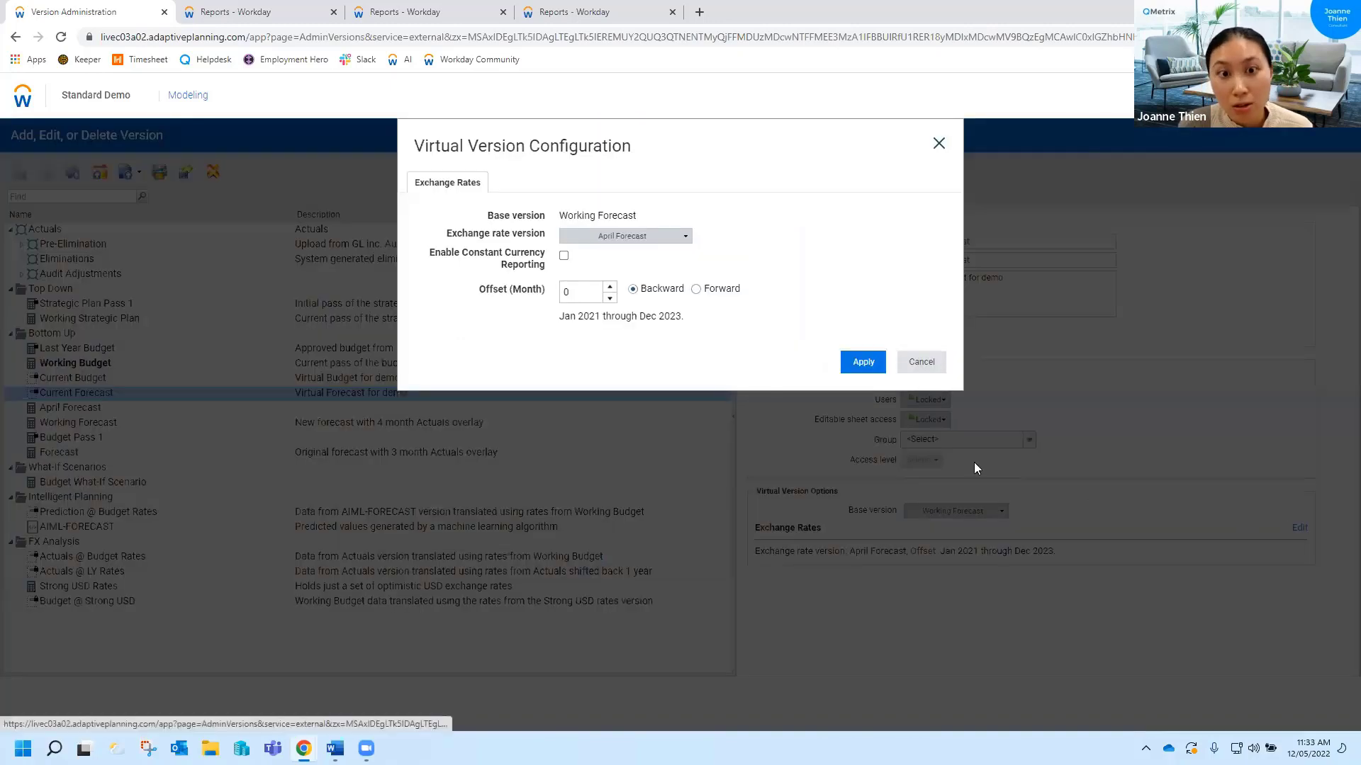
{"action": "left_click", "coordinate": [660, 241]}
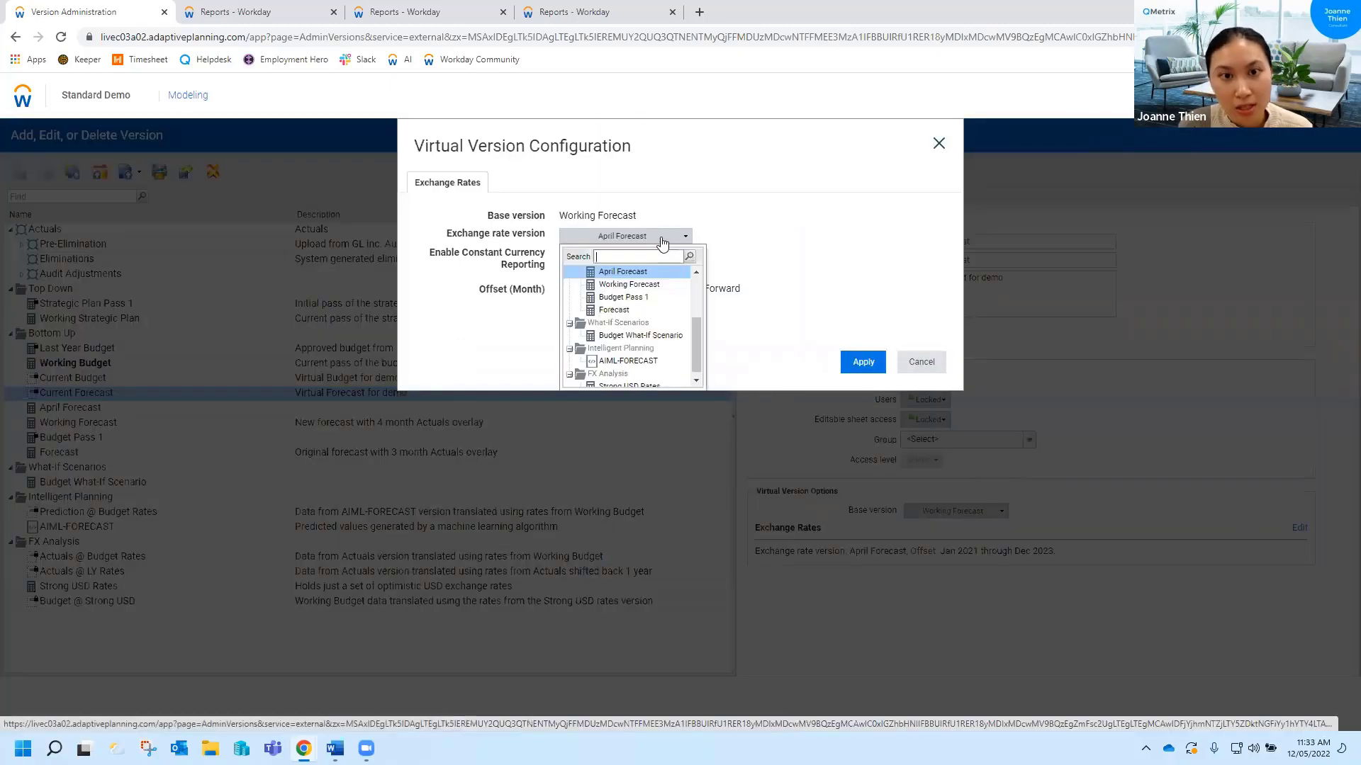
{"action": "left_click", "coordinate": [664, 284]}
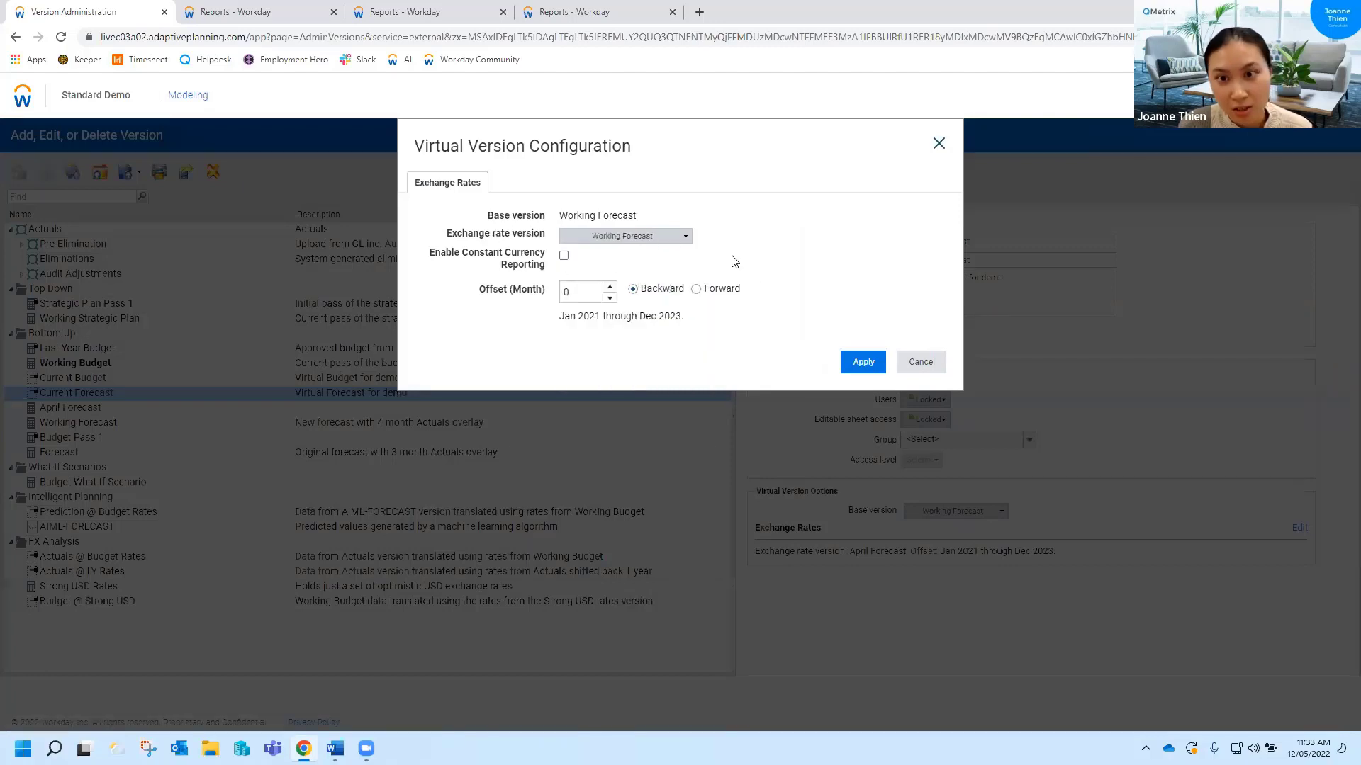
{"action": "left_click", "coordinate": [864, 365]}
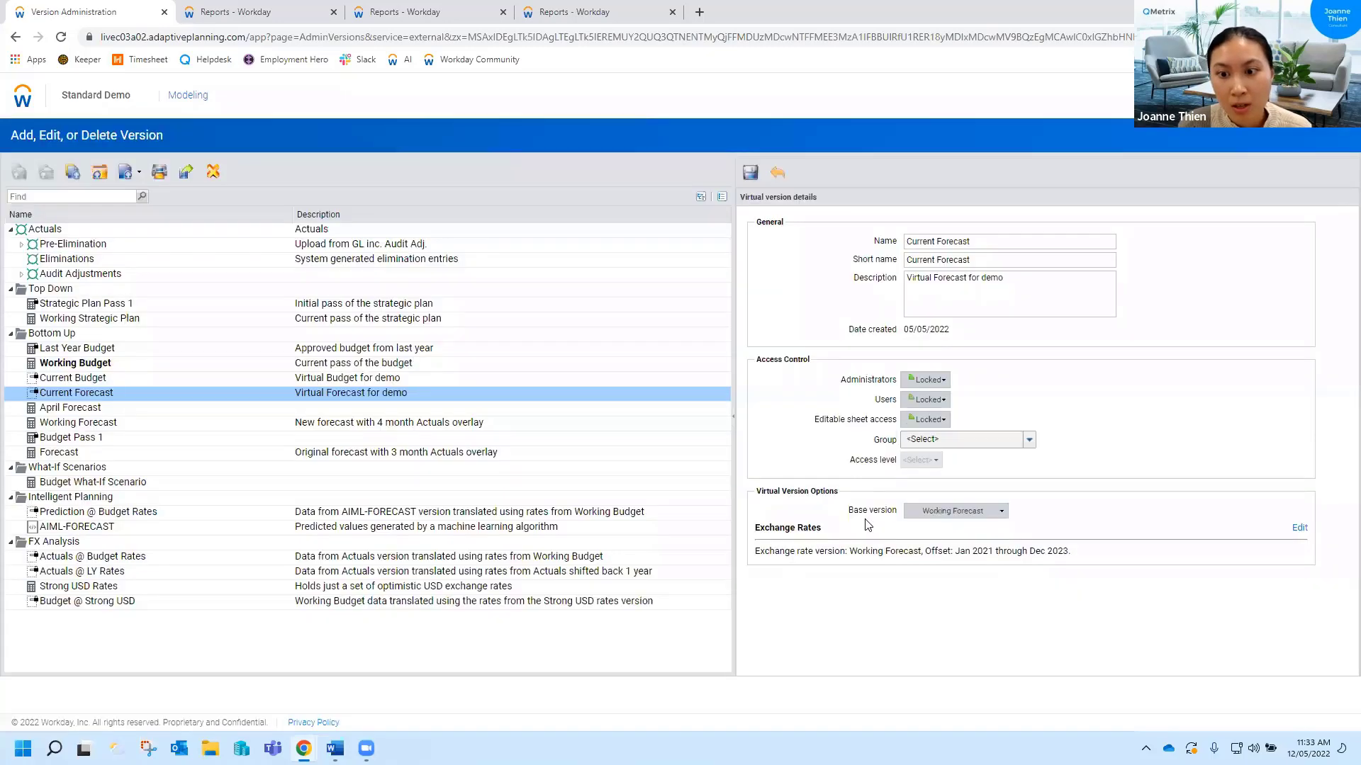
- Save Current Forecast, check the Virtual variance report, then open the Concept: Versions help
{"action": "left_click", "coordinate": [748, 175]}
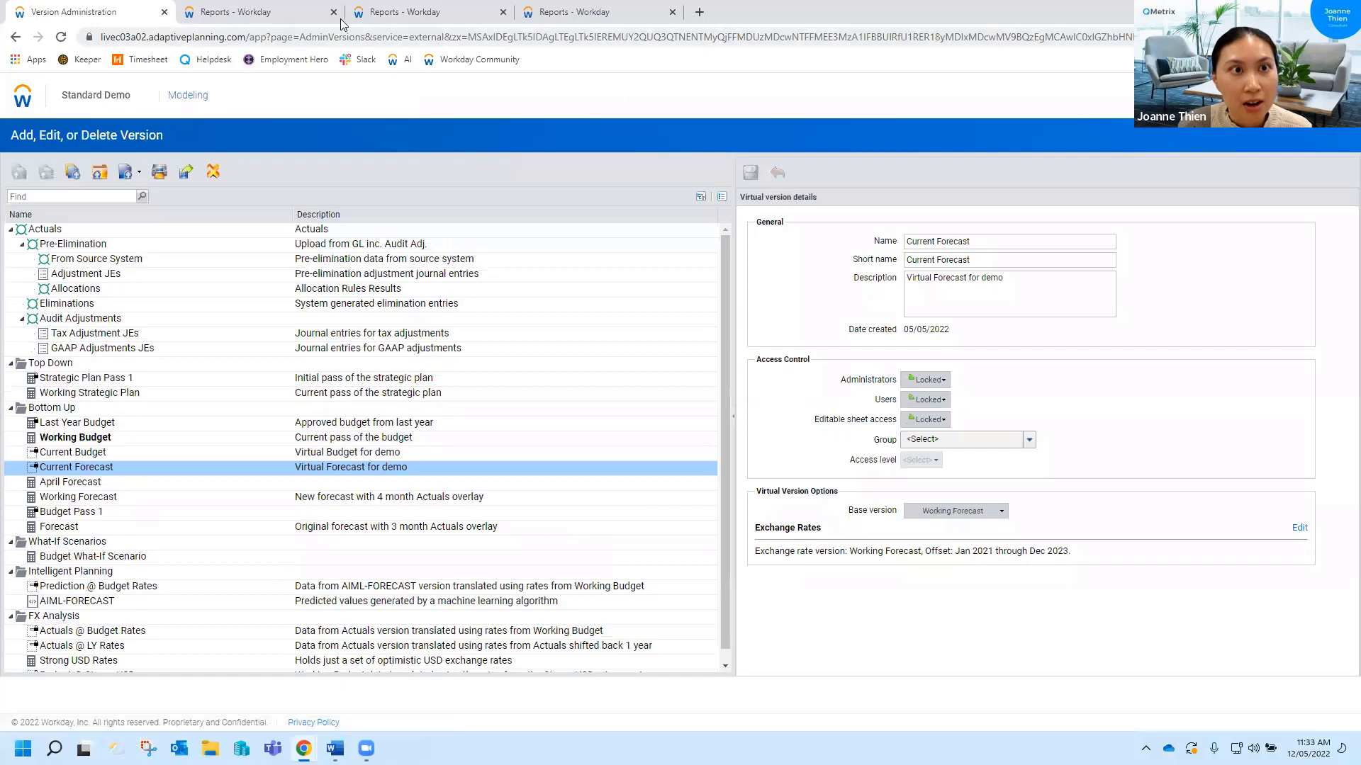
{"action": "left_click", "coordinate": [374, 10]}
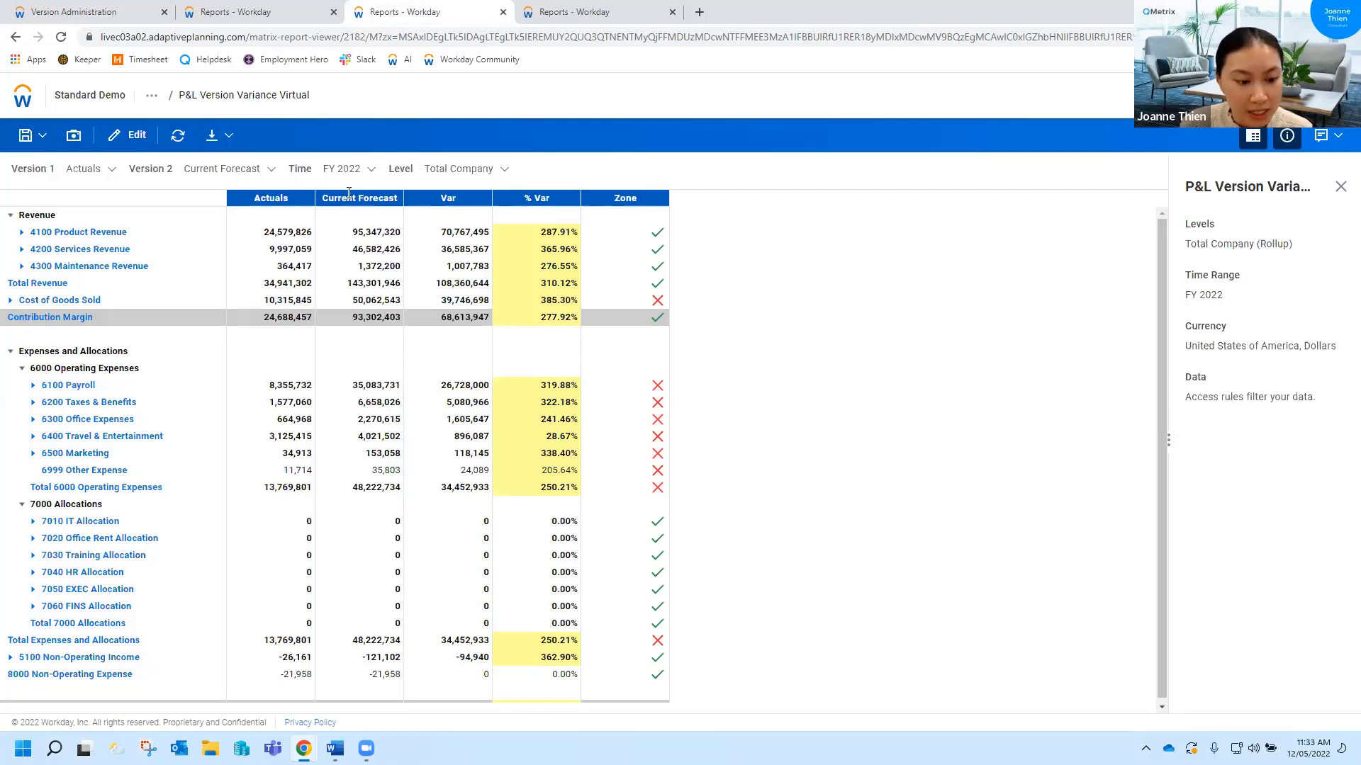
{"action": "left_click", "coordinate": [78, 12]}
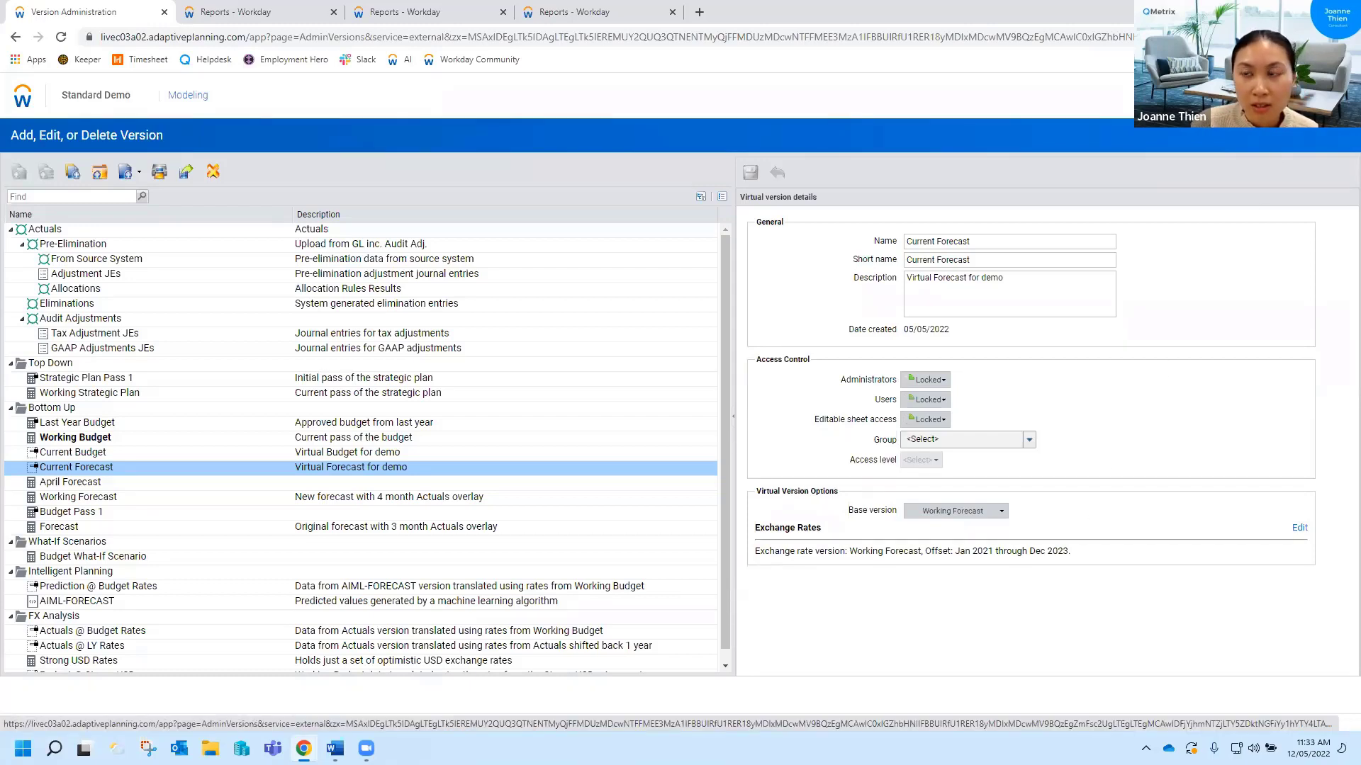
{"action": "left_click", "coordinate": [1247, 95]}
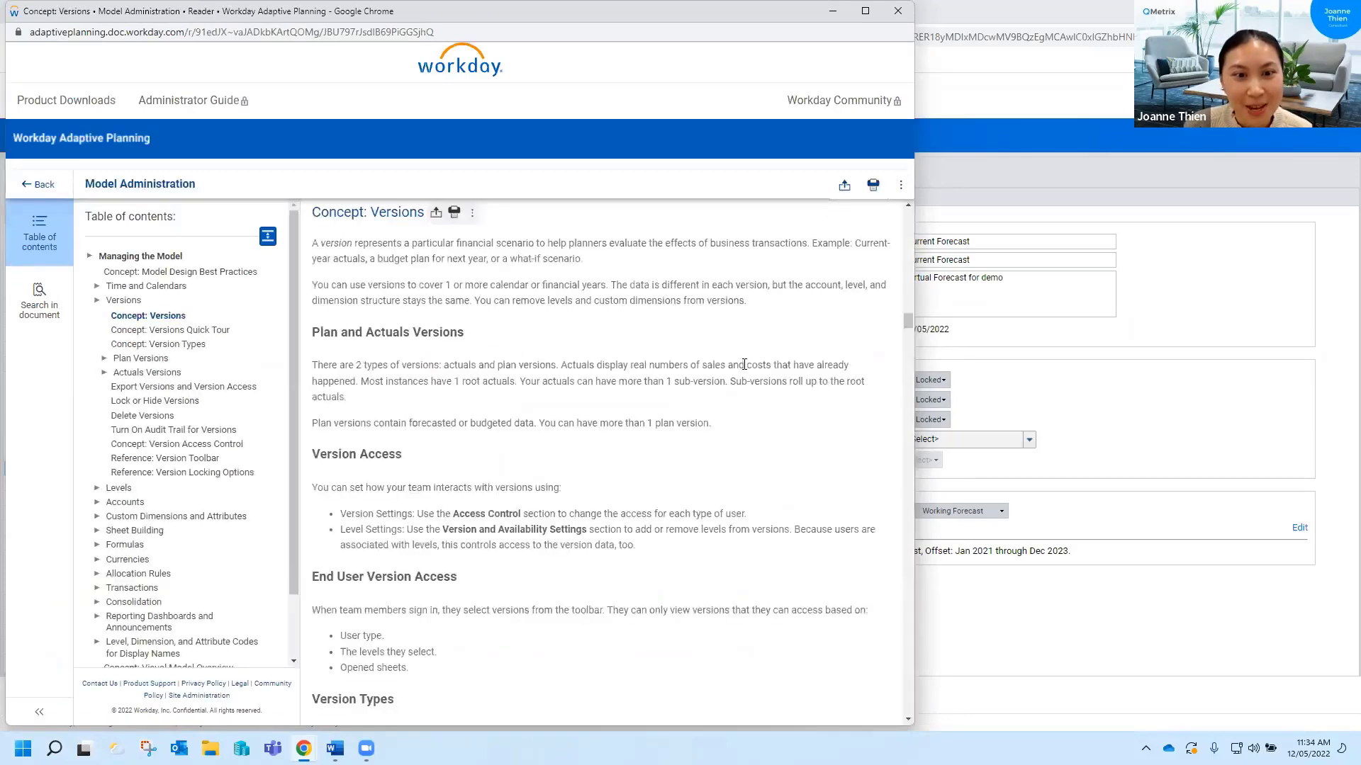
- Scroll the help article to the Virtual Versions section and constant-currency diagram
{"action": "scroll", "coordinate": [744, 372], "scroll_direction": "down", "scroll_amount": 20}
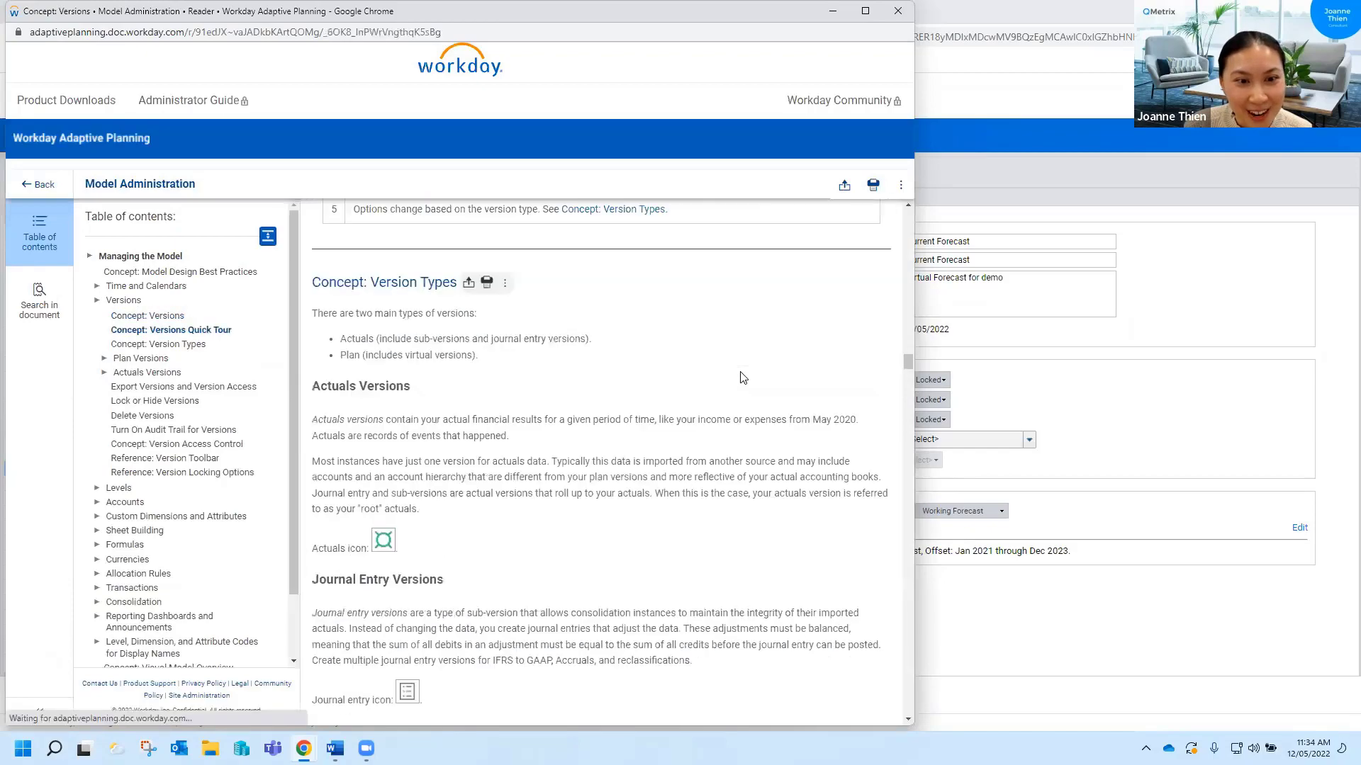
{"action": "scroll", "coordinate": [740, 375], "scroll_direction": "down", "scroll_amount": 20}
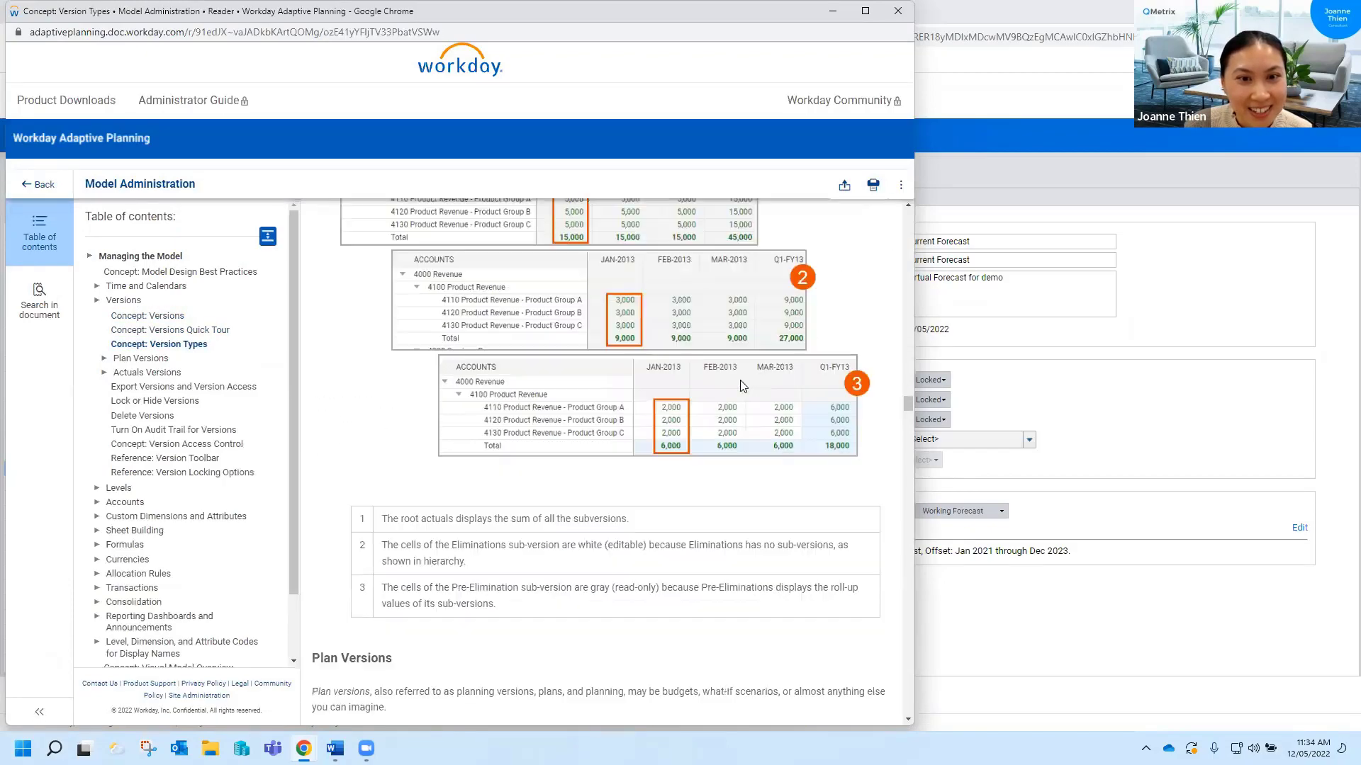
{"action": "scroll", "coordinate": [741, 385], "scroll_direction": "down", "scroll_amount": 8}
{"action": "scroll", "coordinate": [730, 404], "scroll_direction": "up", "scroll_amount": 6}
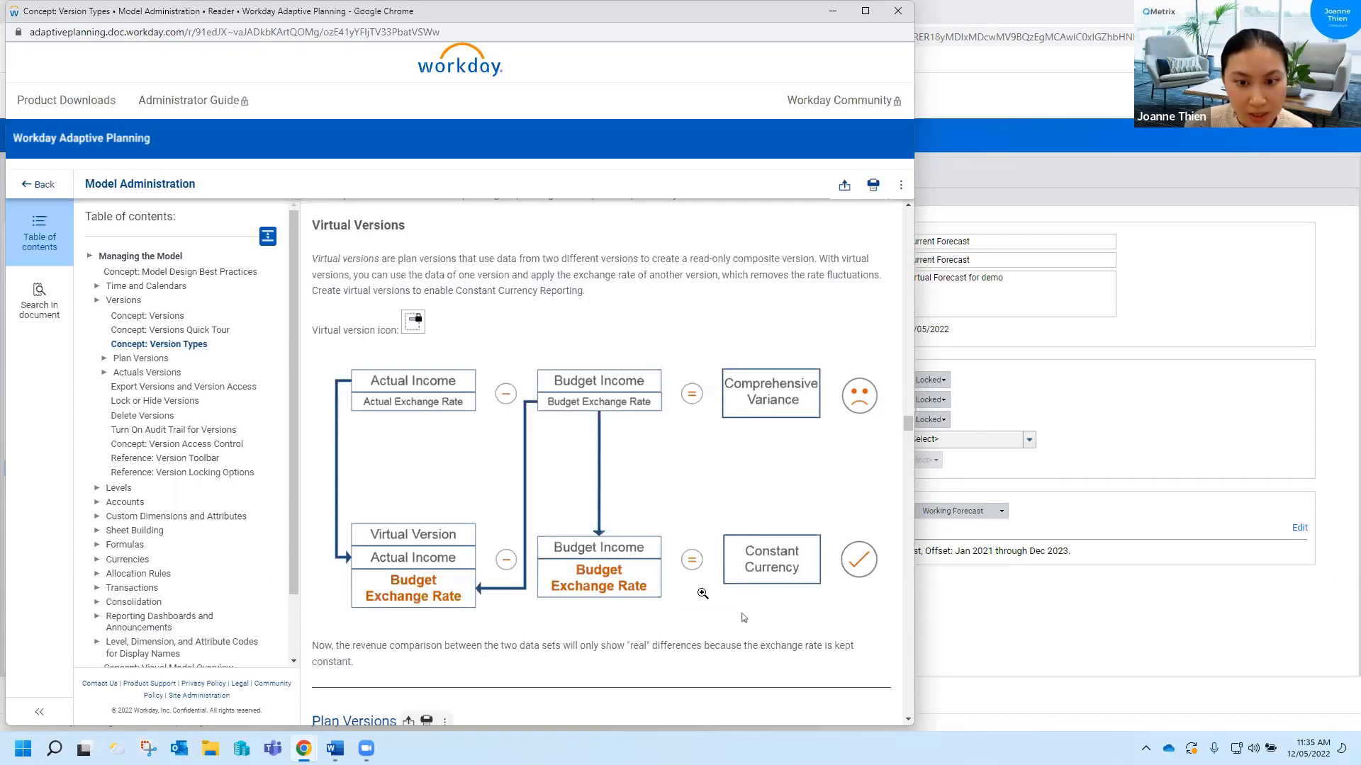
- Show Actuals @ Budget Rates, reviewing its name, description and Working Budget rate source
{"action": "left_click", "coordinate": [963, 607]}
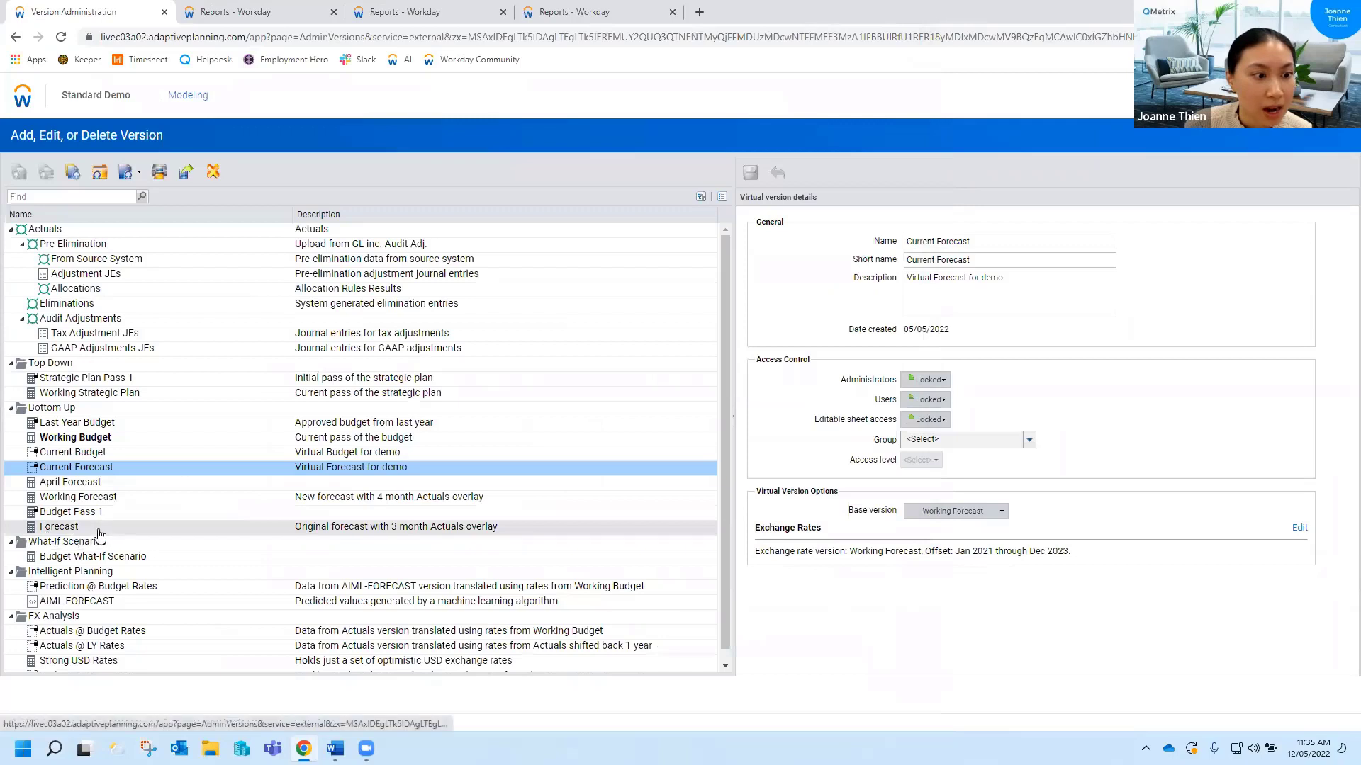
{"action": "scroll", "coordinate": [106, 538], "scroll_direction": "down", "scroll_amount": 1}
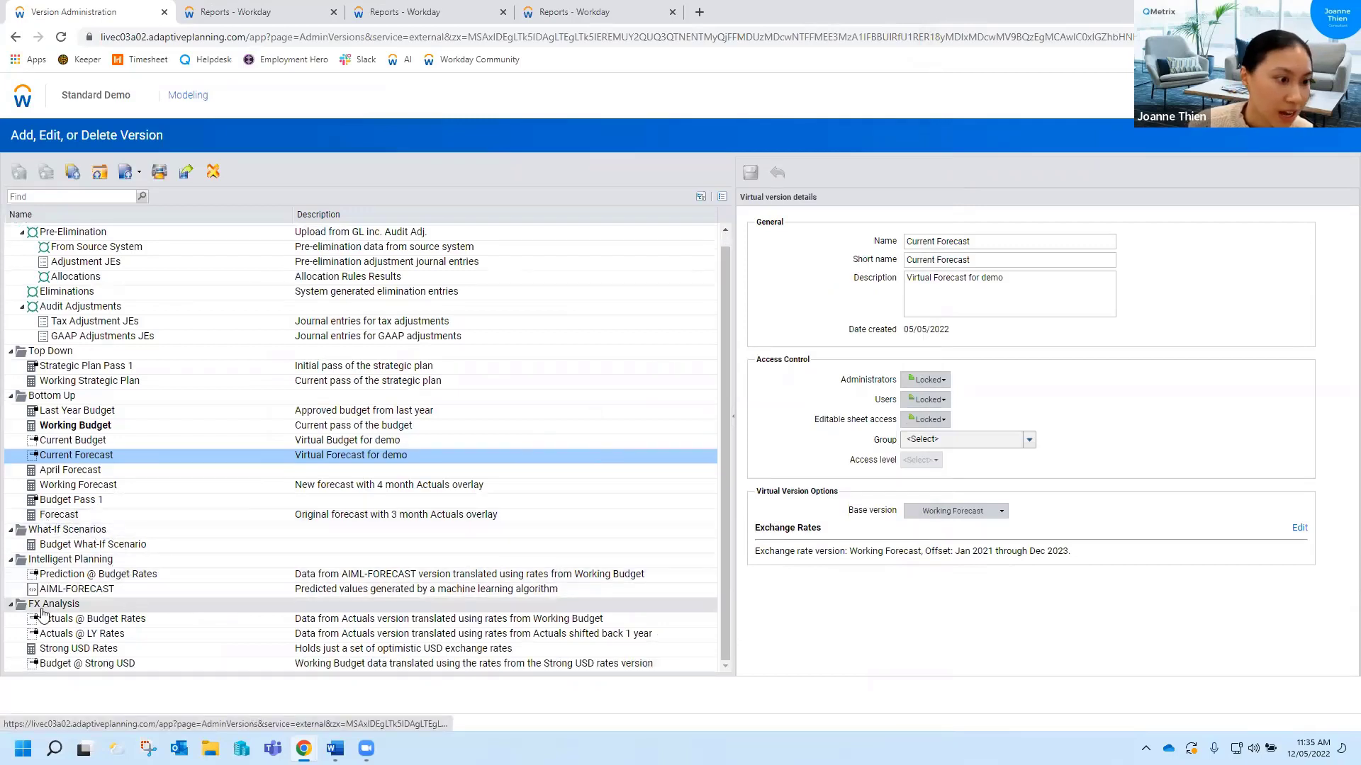
{"action": "left_click", "coordinate": [118, 622]}
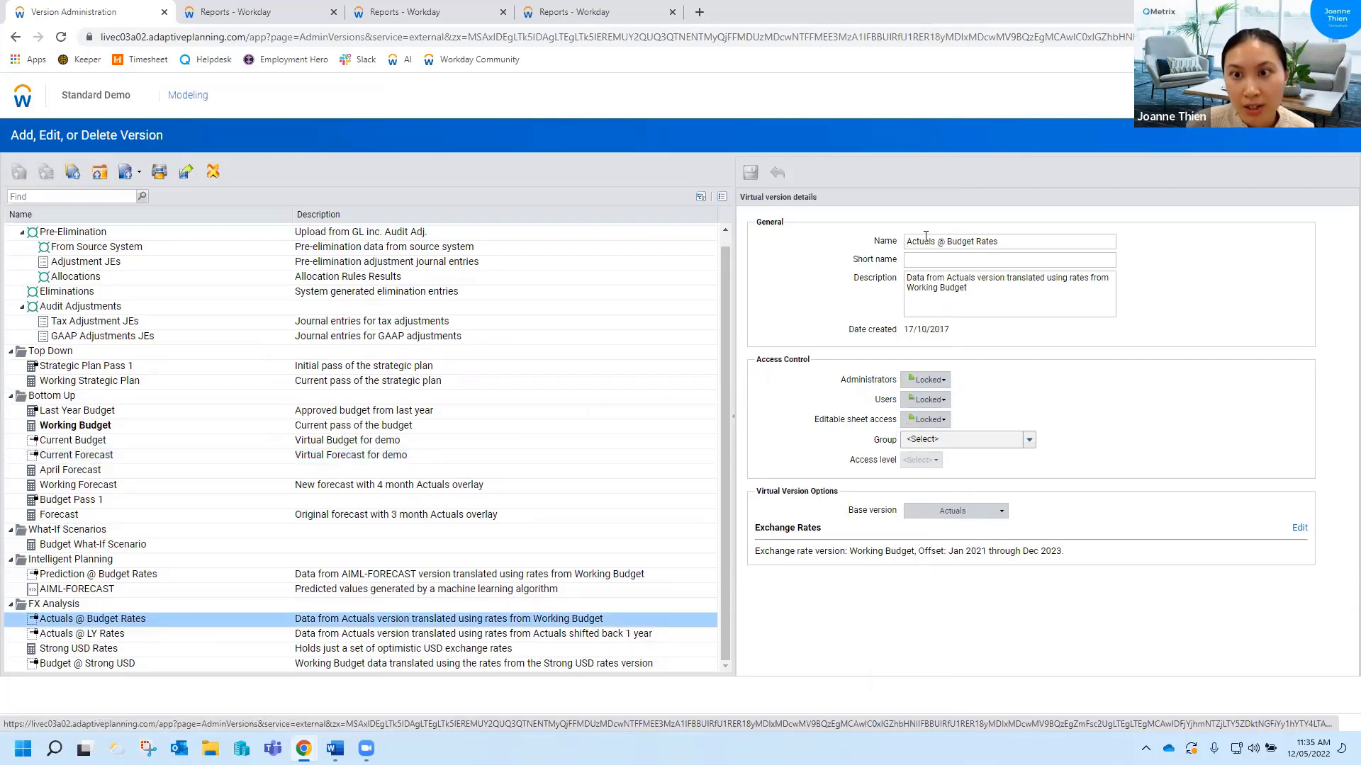
{"action": "left_click_drag", "start_coordinate": [1002, 240], "coordinate": [909, 243]}
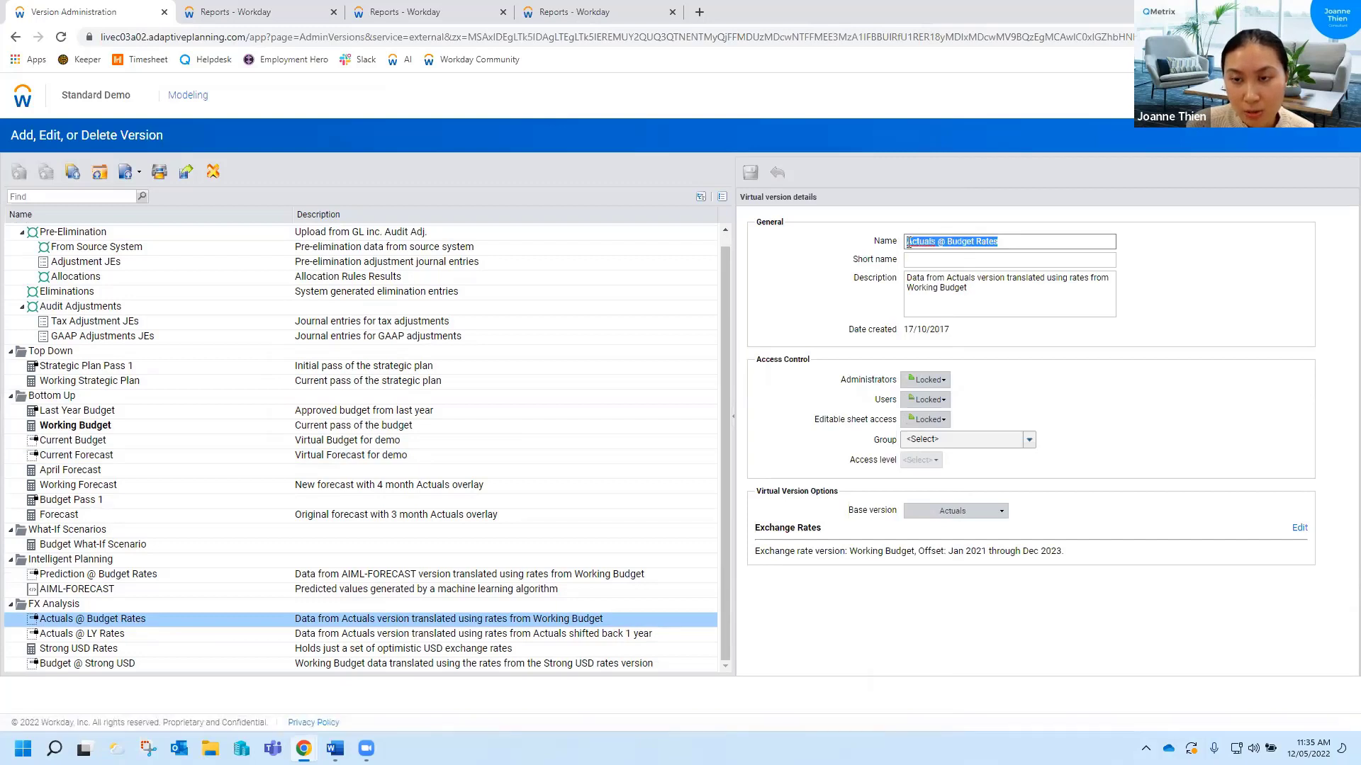
{"action": "left_click", "coordinate": [979, 295]}
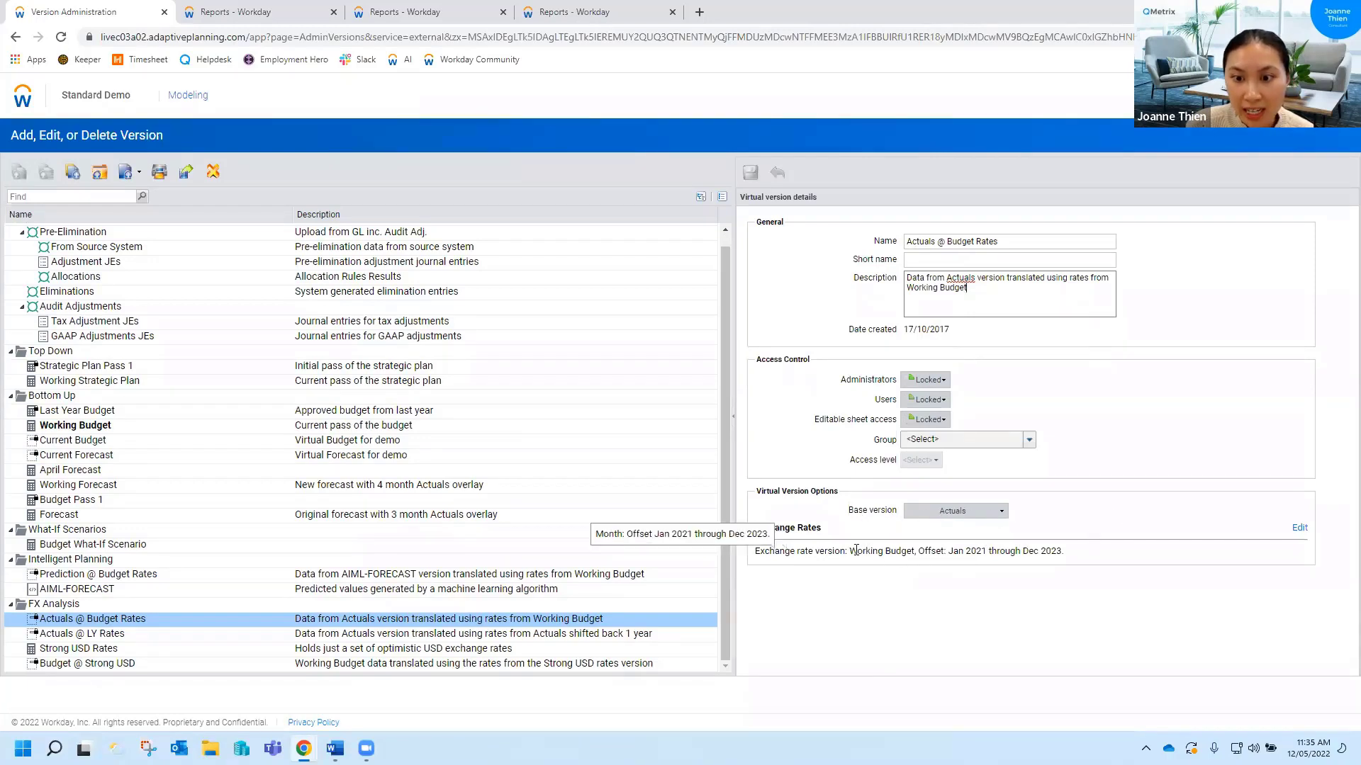
{"action": "left_click_drag", "start_coordinate": [856, 551], "coordinate": [912, 552]}
{"action": "left_click", "coordinate": [919, 553]}
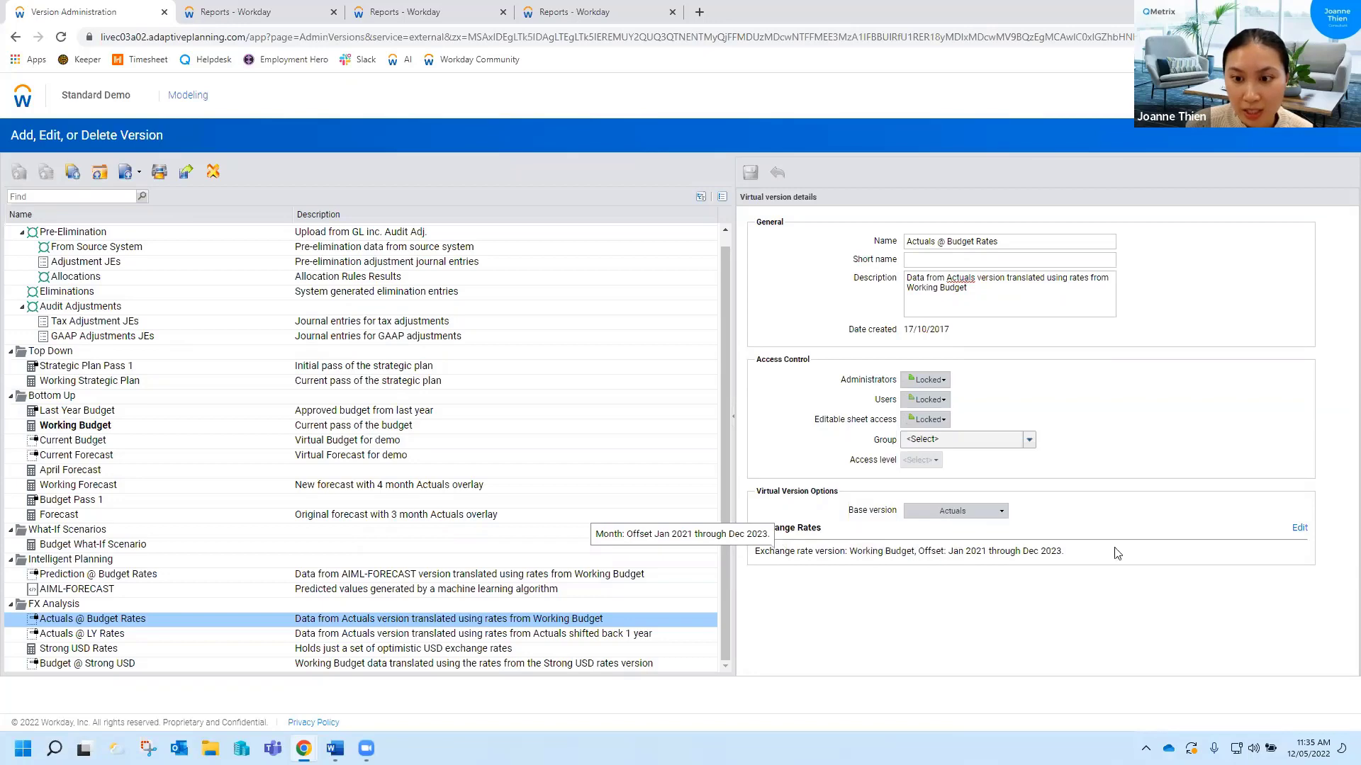
- Confirm Working Budget as the exchange rate version and apply
{"action": "left_click", "coordinate": [1299, 529]}
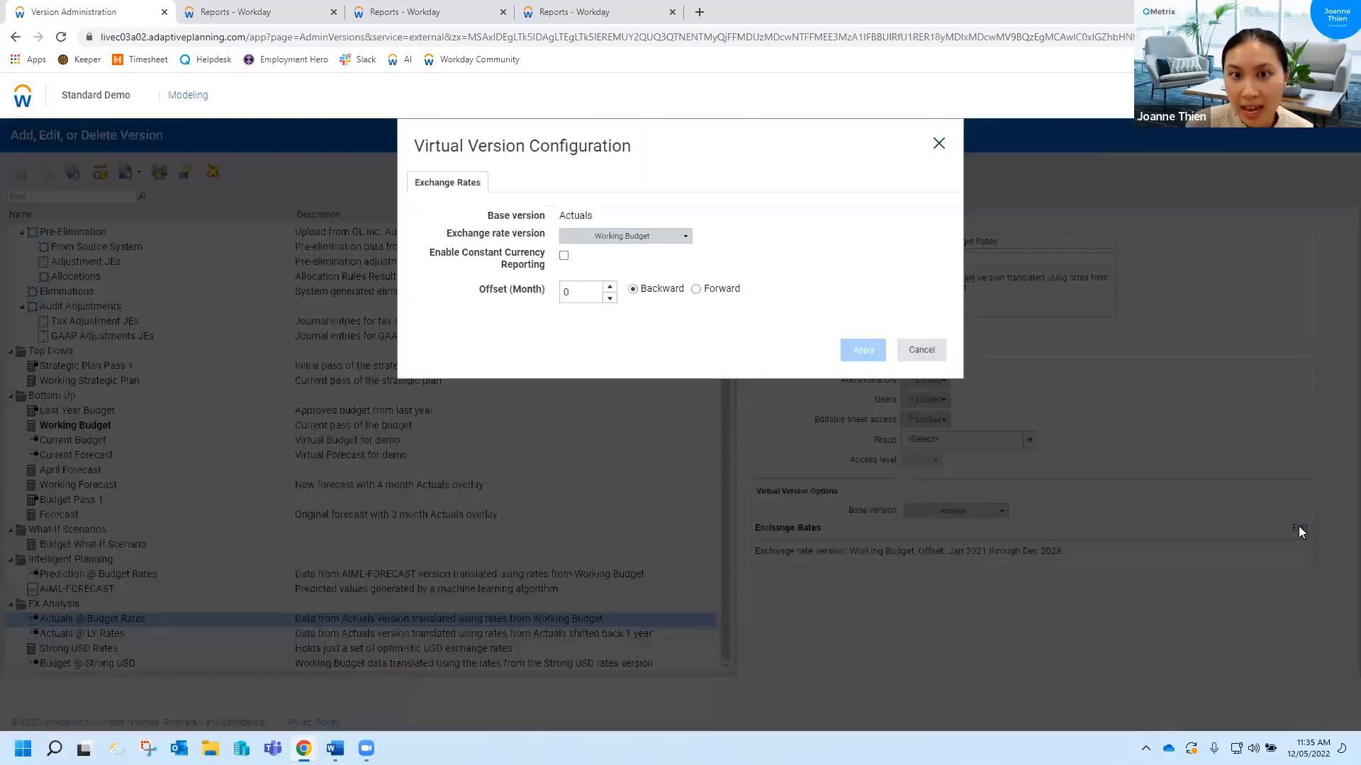
{"action": "left_click", "coordinate": [623, 237]}
{"action": "scroll", "coordinate": [645, 307], "scroll_direction": "up", "scroll_amount": 2}
{"action": "scroll", "coordinate": [650, 307], "scroll_direction": "up", "scroll_amount": 1}
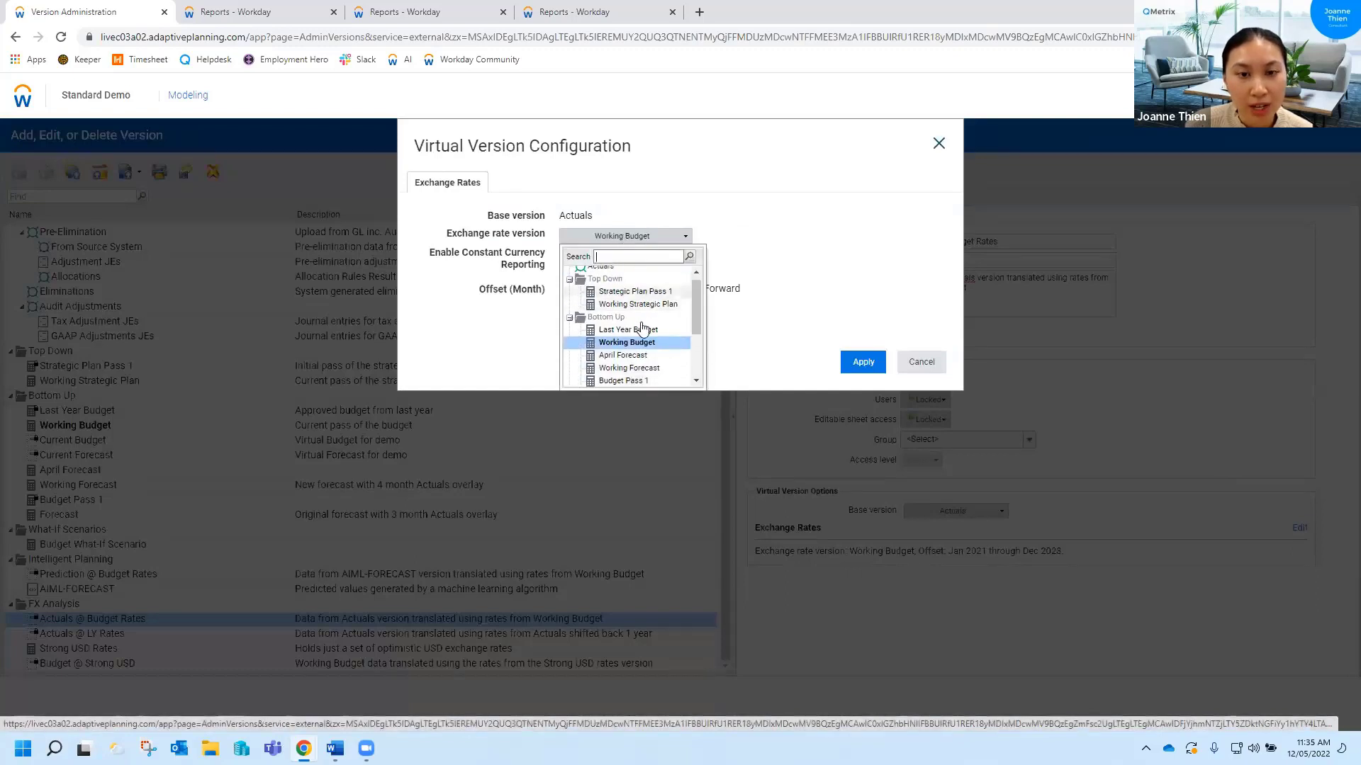
{"action": "left_click", "coordinate": [521, 350]}
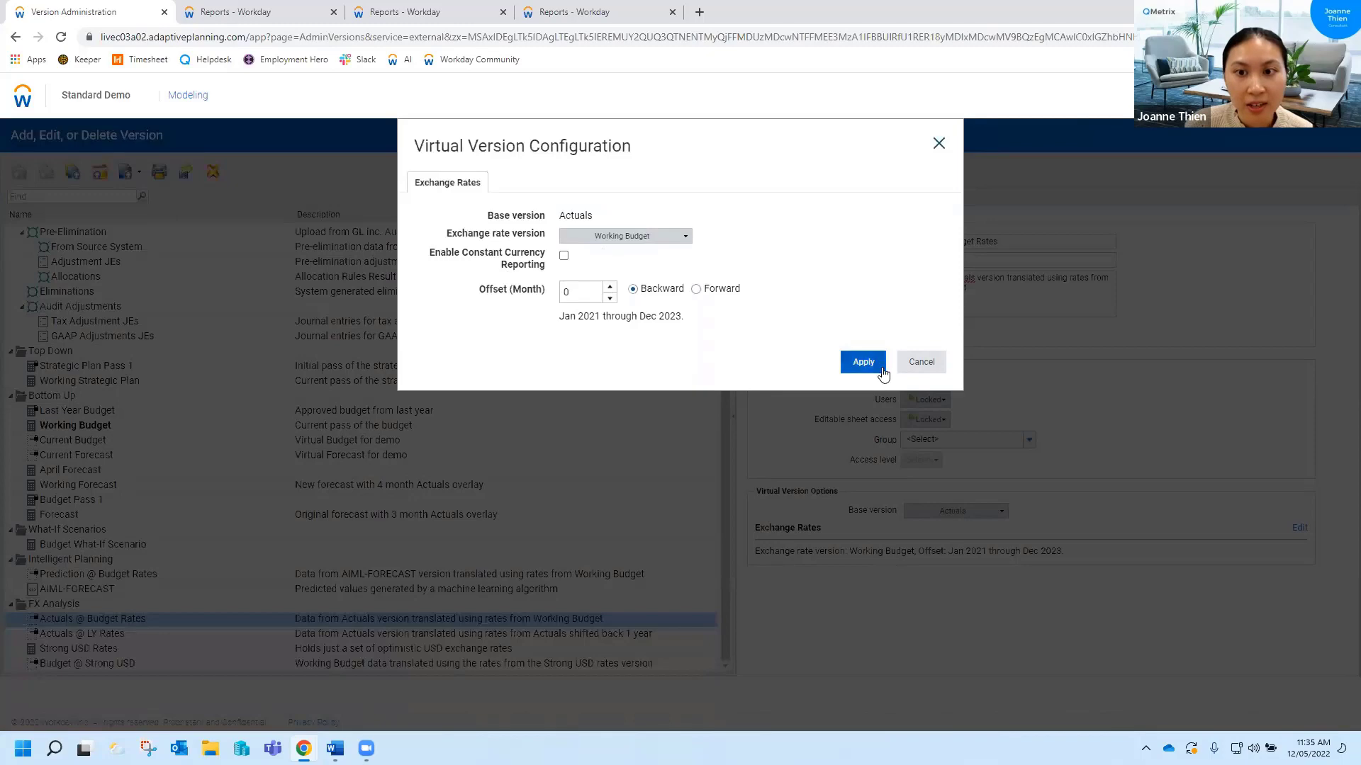
{"action": "left_click", "coordinate": [920, 363]}
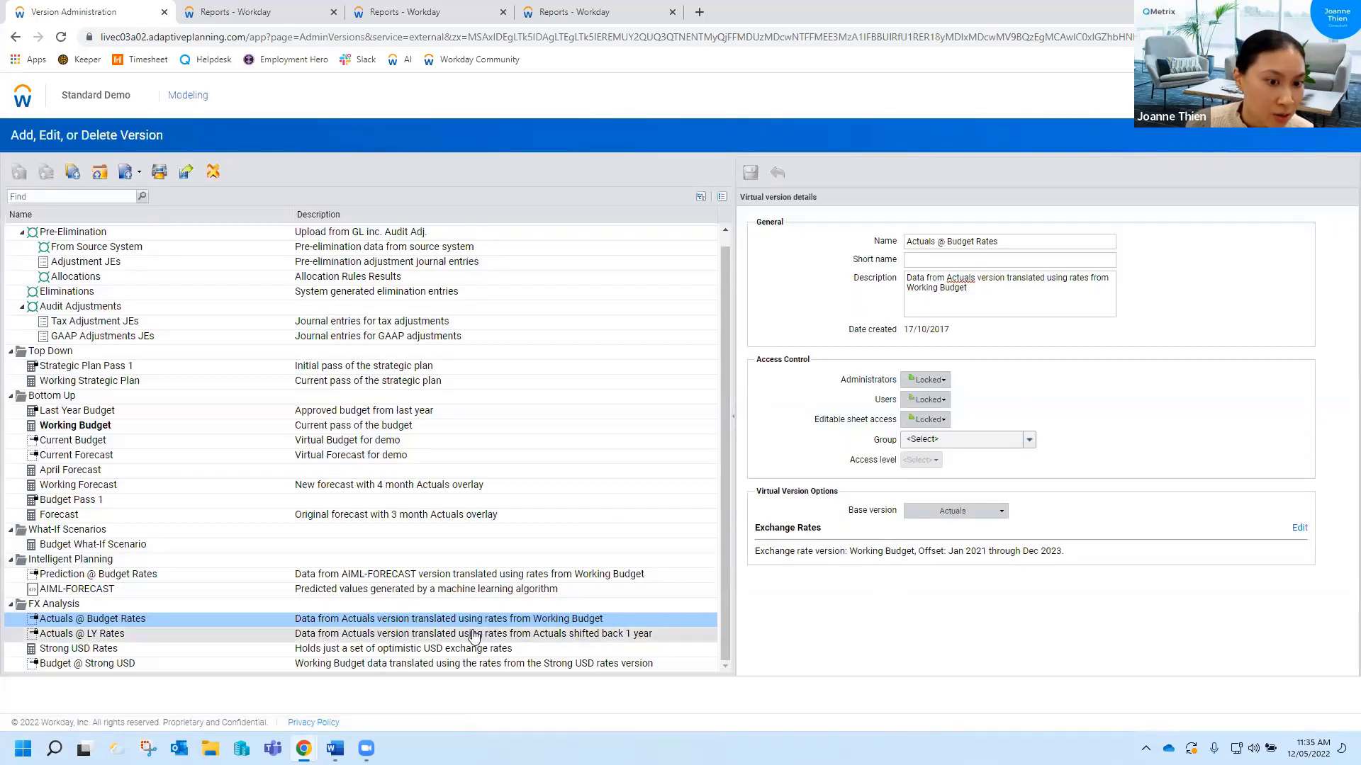
- Open Actuals @ LY Rates and review its 12-month exchange rate offset without changes
{"action": "left_click", "coordinate": [425, 635]}
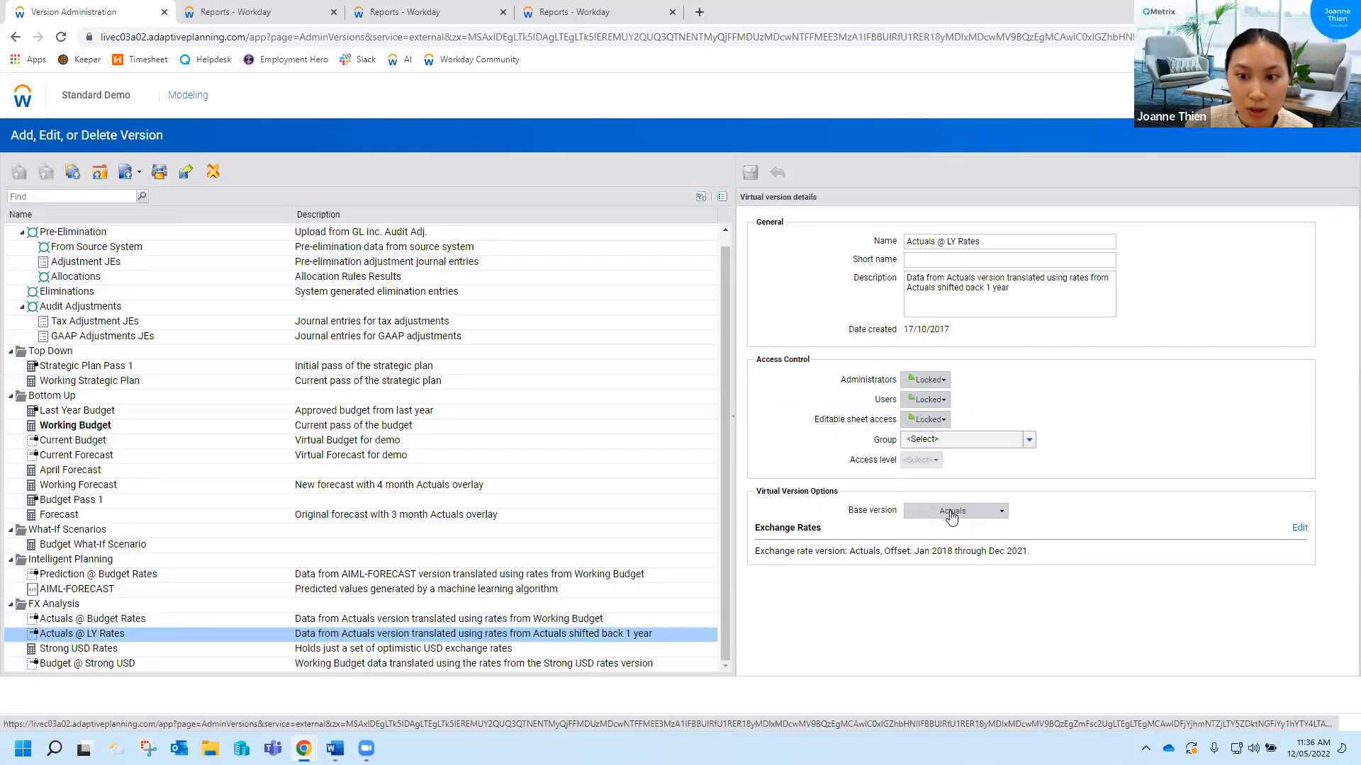
{"action": "left_click", "coordinate": [1299, 529]}
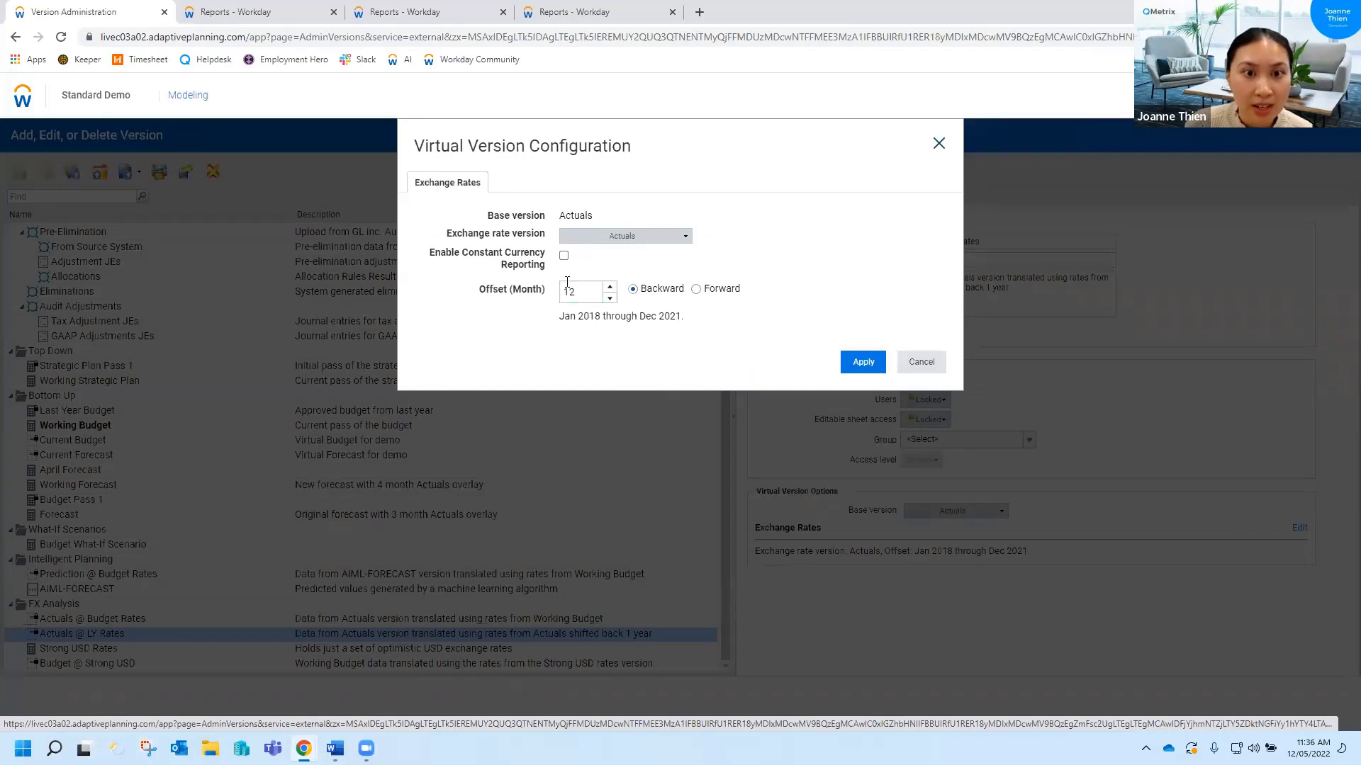
{"action": "left_click", "coordinate": [600, 292]}
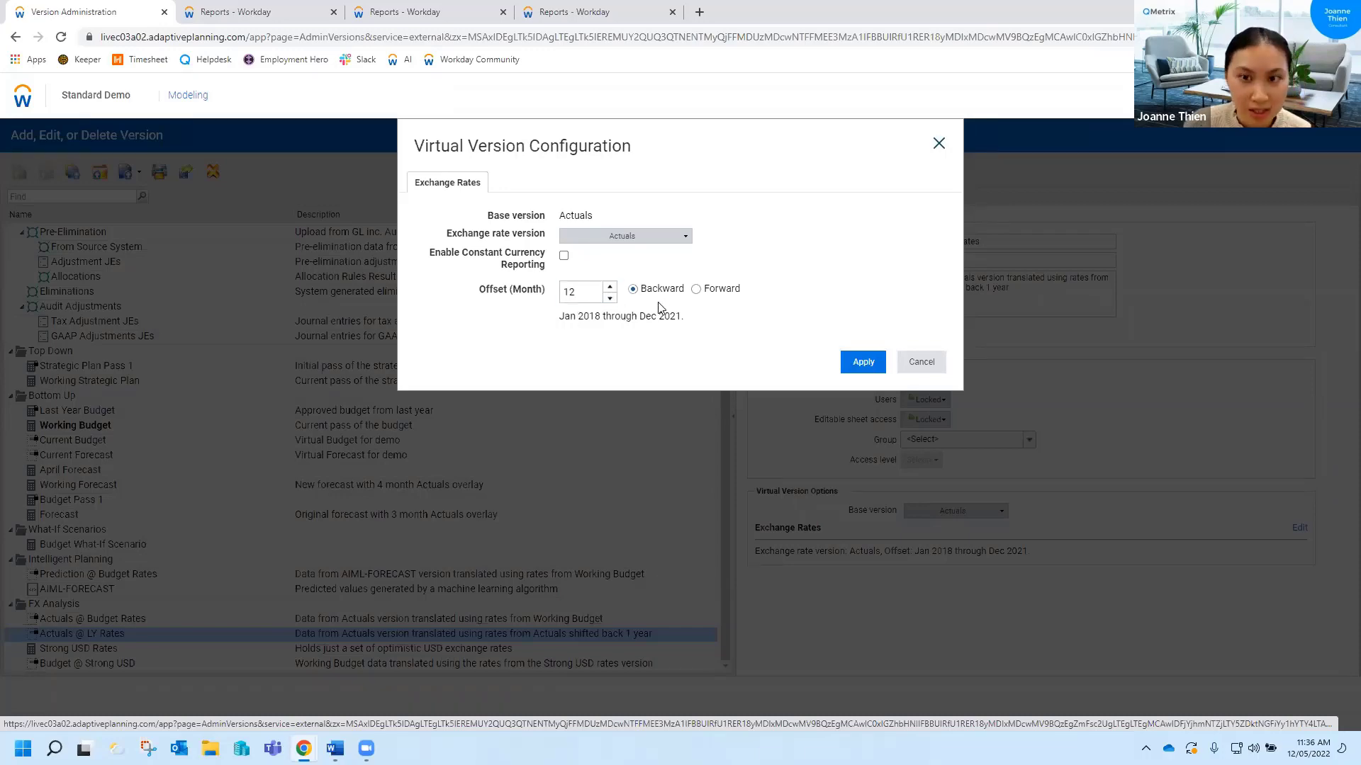
{"action": "left_click", "coordinate": [927, 366]}
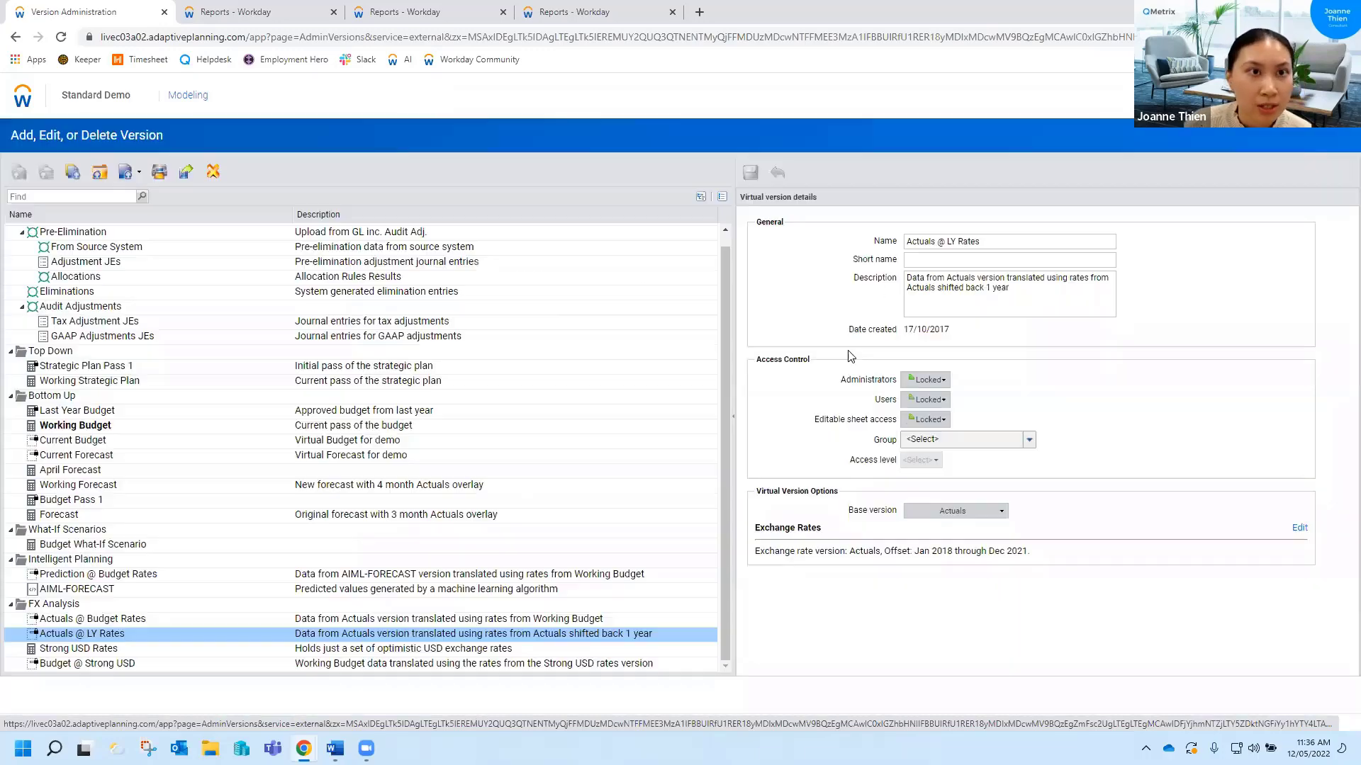
{"action": "left_click", "coordinate": [568, 12]}
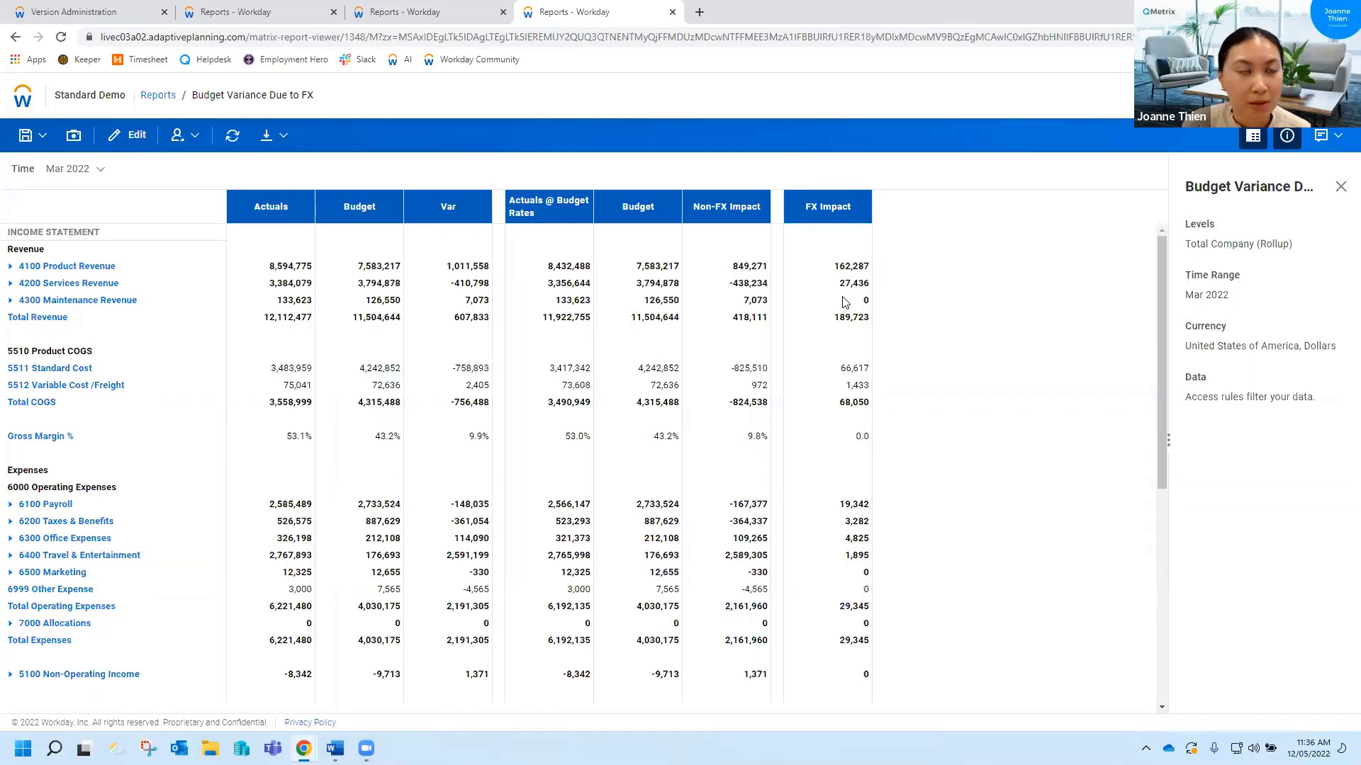
{"action": "left_click", "coordinate": [103, 15]}
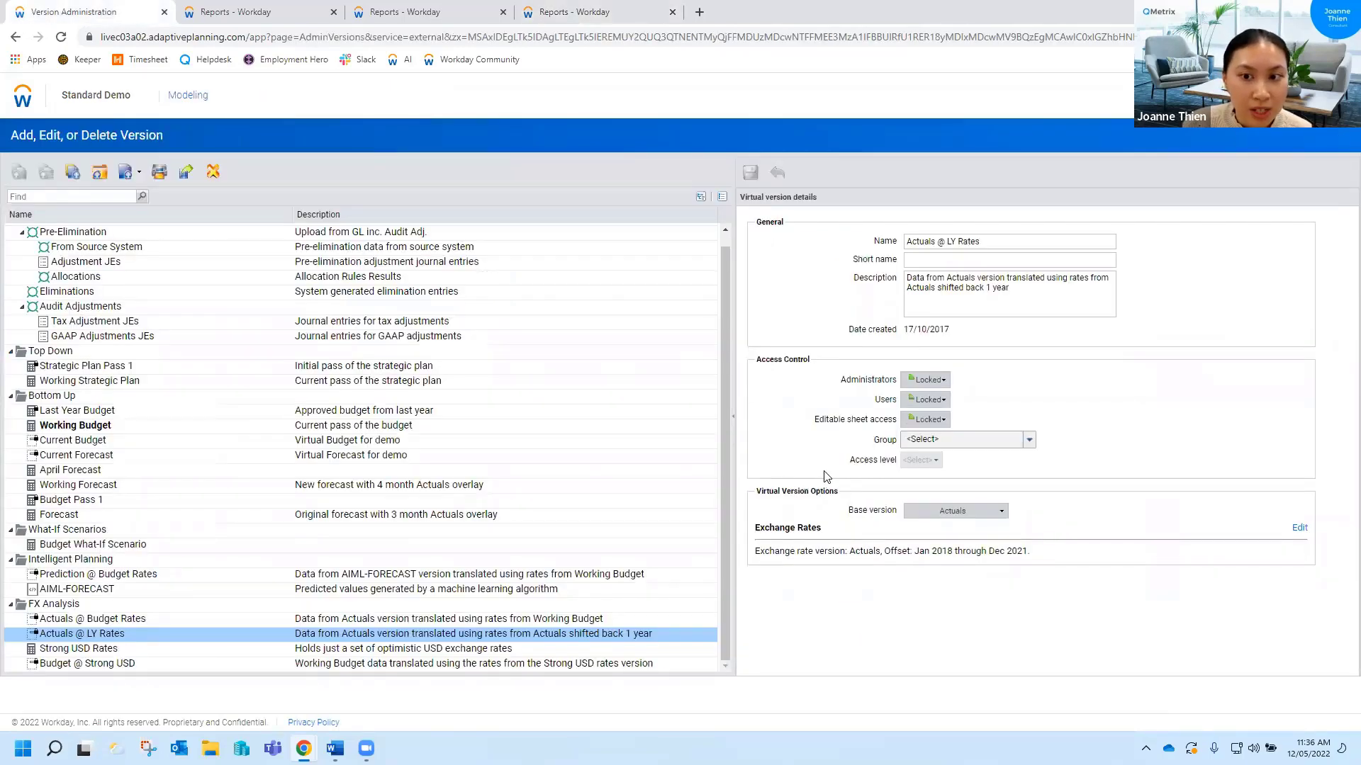
- Review access settings on Actuals @ LY Rates and the forecast versions, then open Working Budget
{"action": "left_click", "coordinate": [942, 381]}
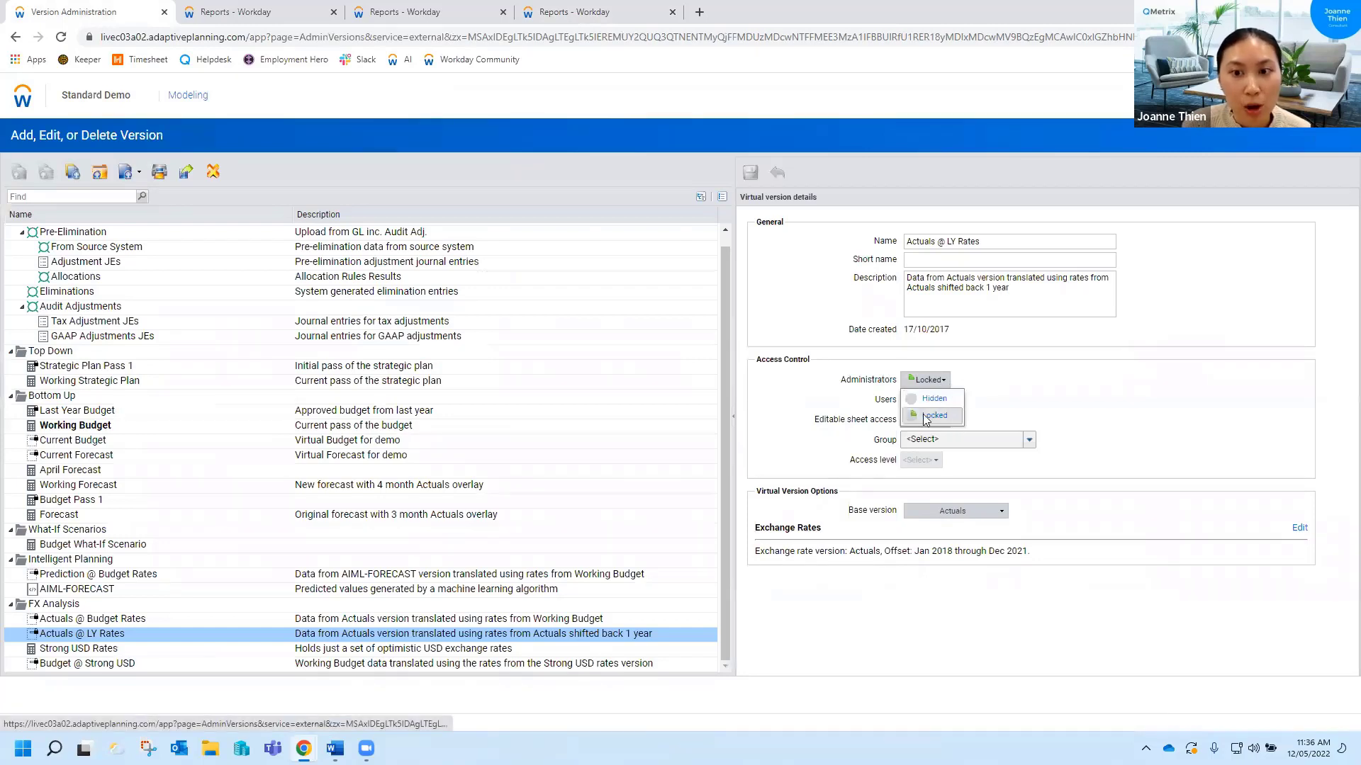
{"action": "left_click", "coordinate": [814, 421]}
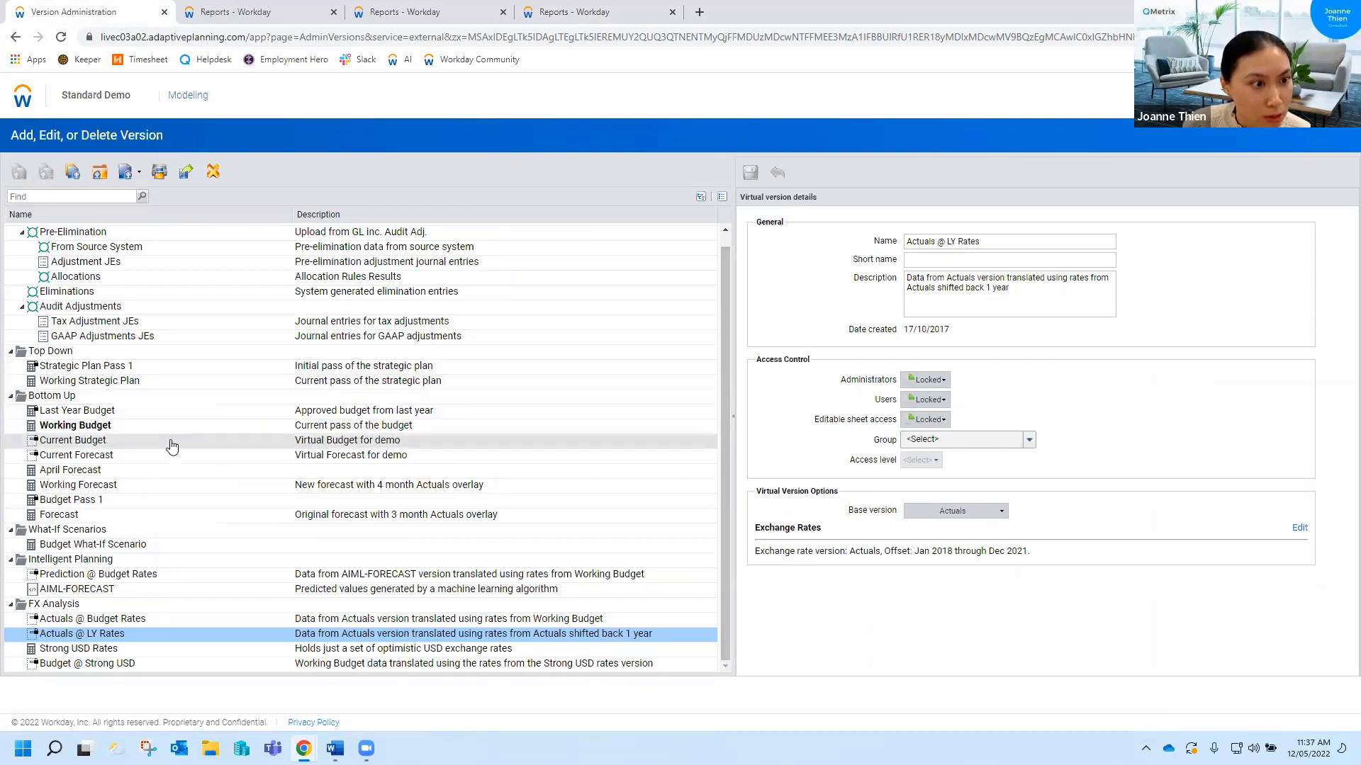
{"action": "left_click", "coordinate": [198, 456]}
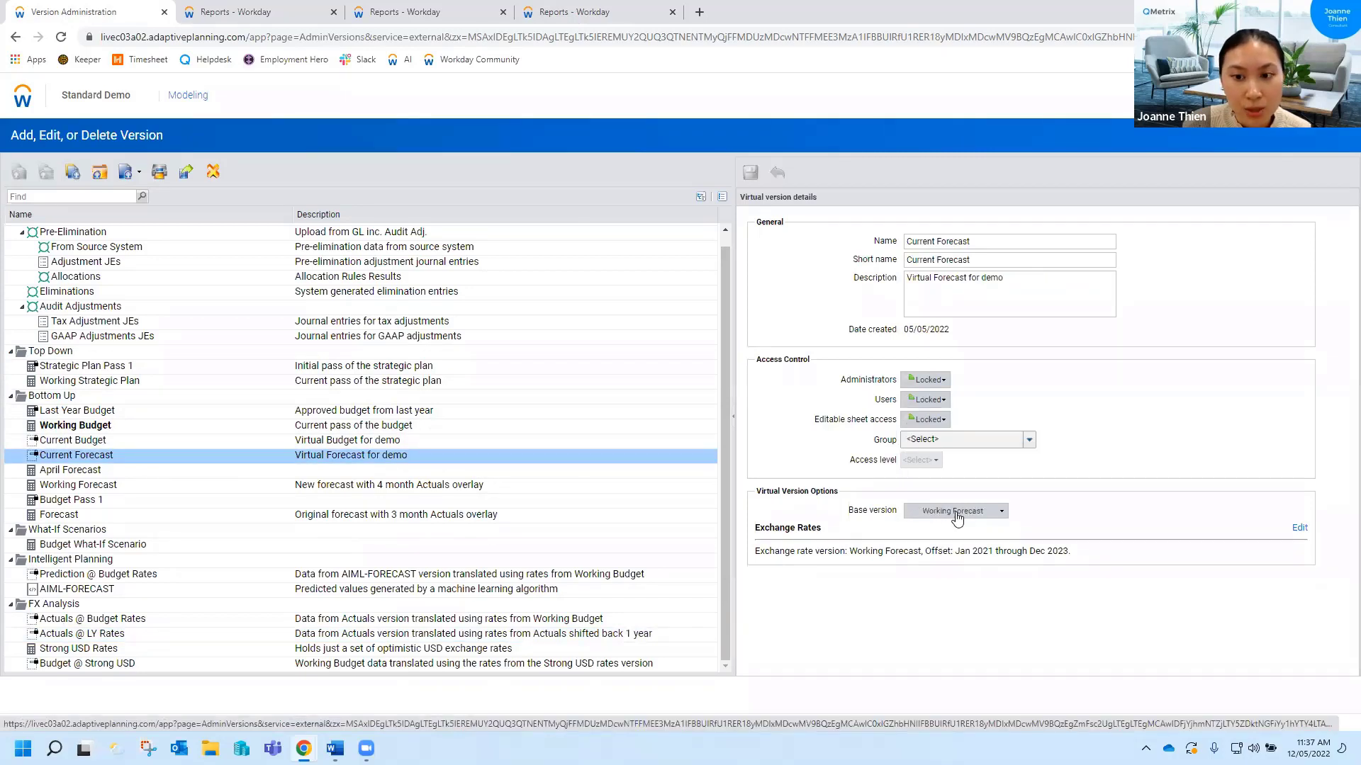
{"action": "left_click", "coordinate": [188, 487]}
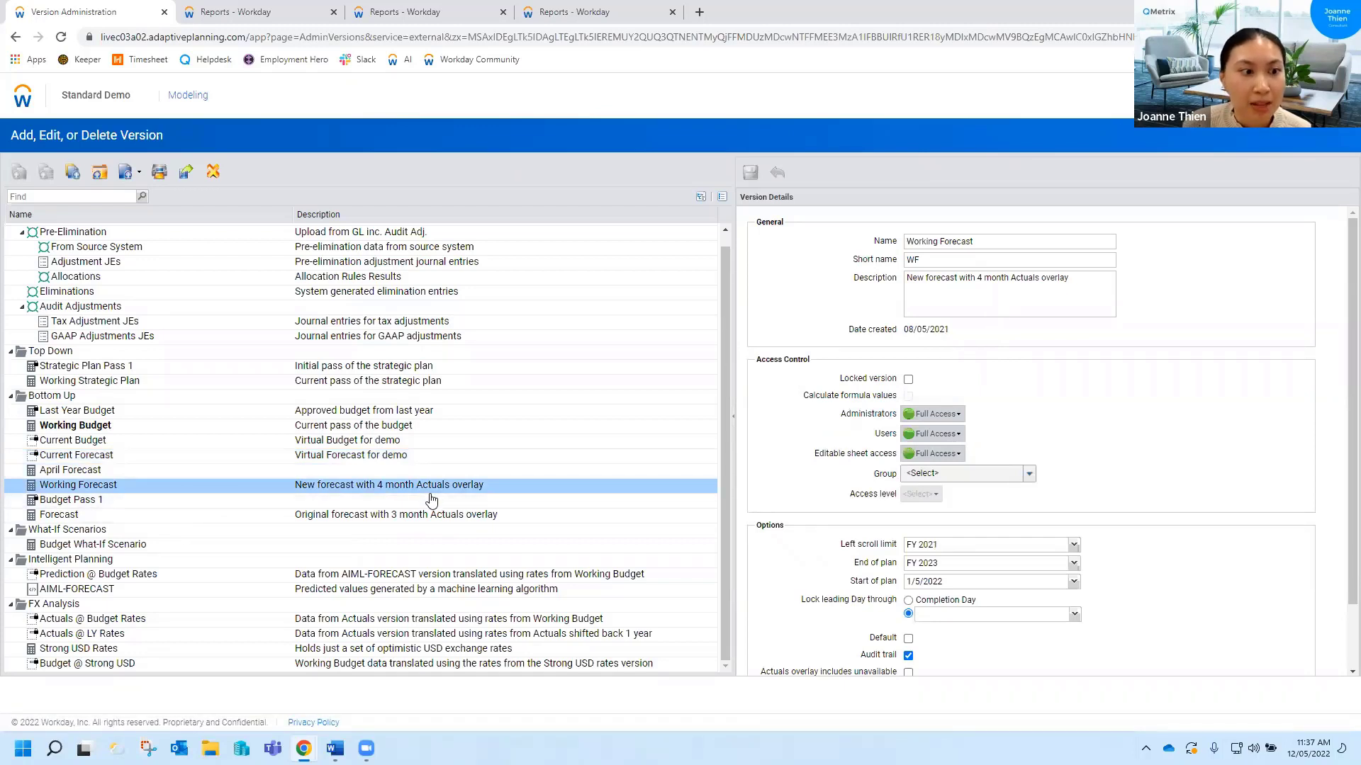
{"action": "left_click", "coordinate": [396, 457]}
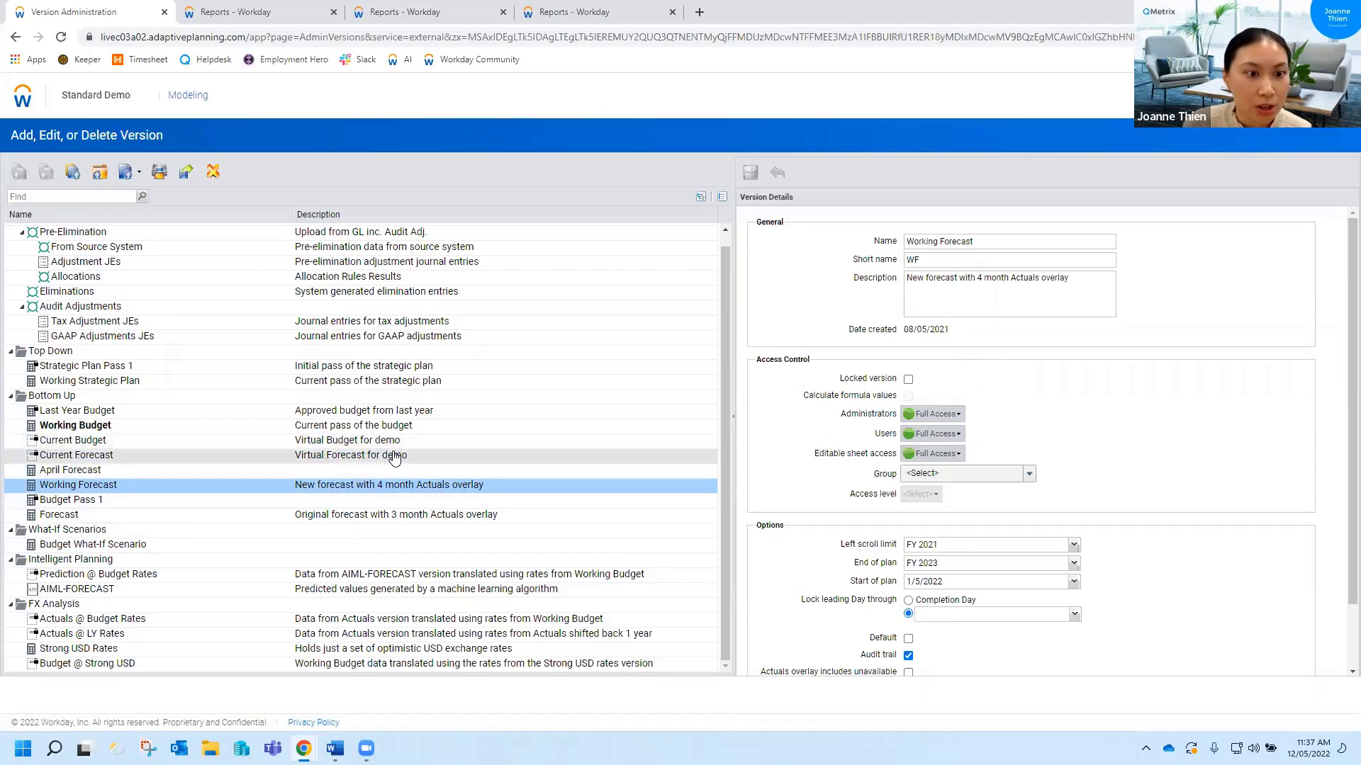
{"action": "left_click", "coordinate": [936, 383]}
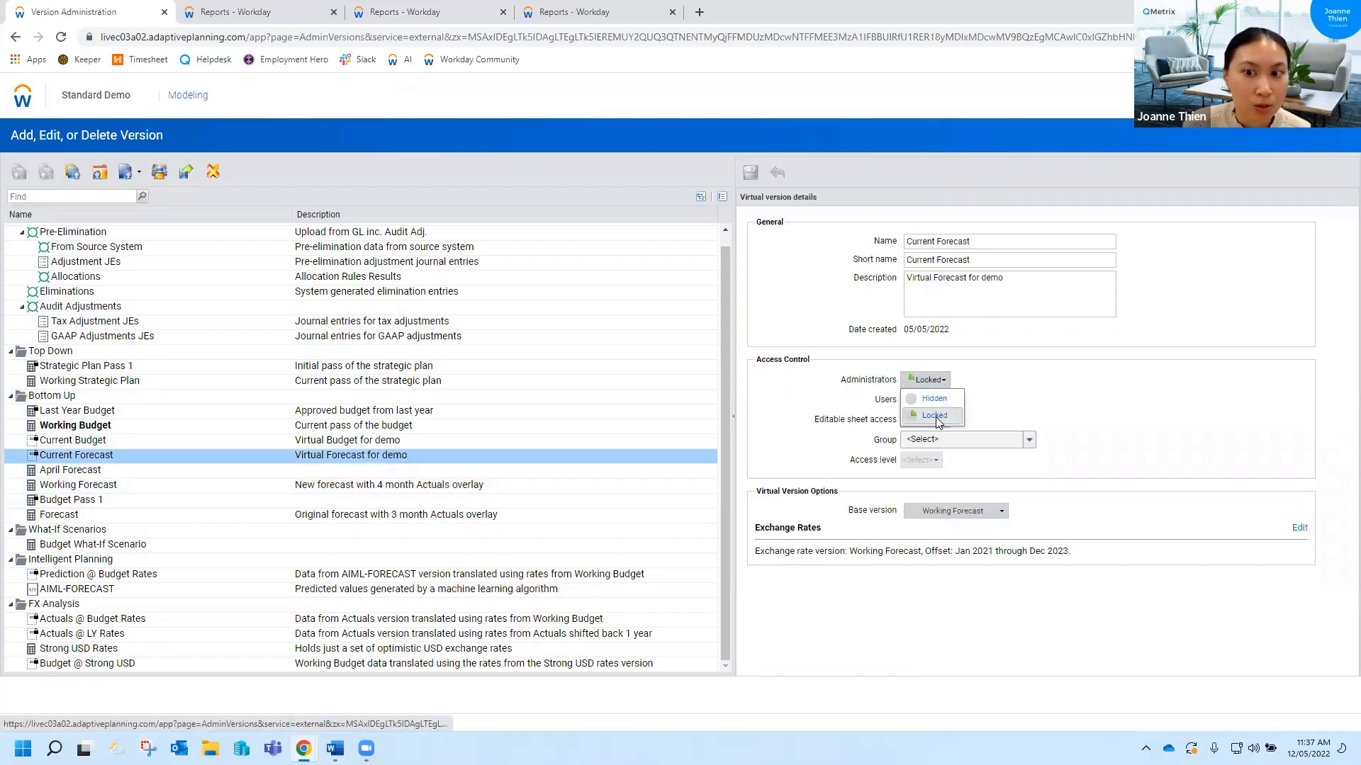
{"action": "left_click", "coordinate": [818, 421]}
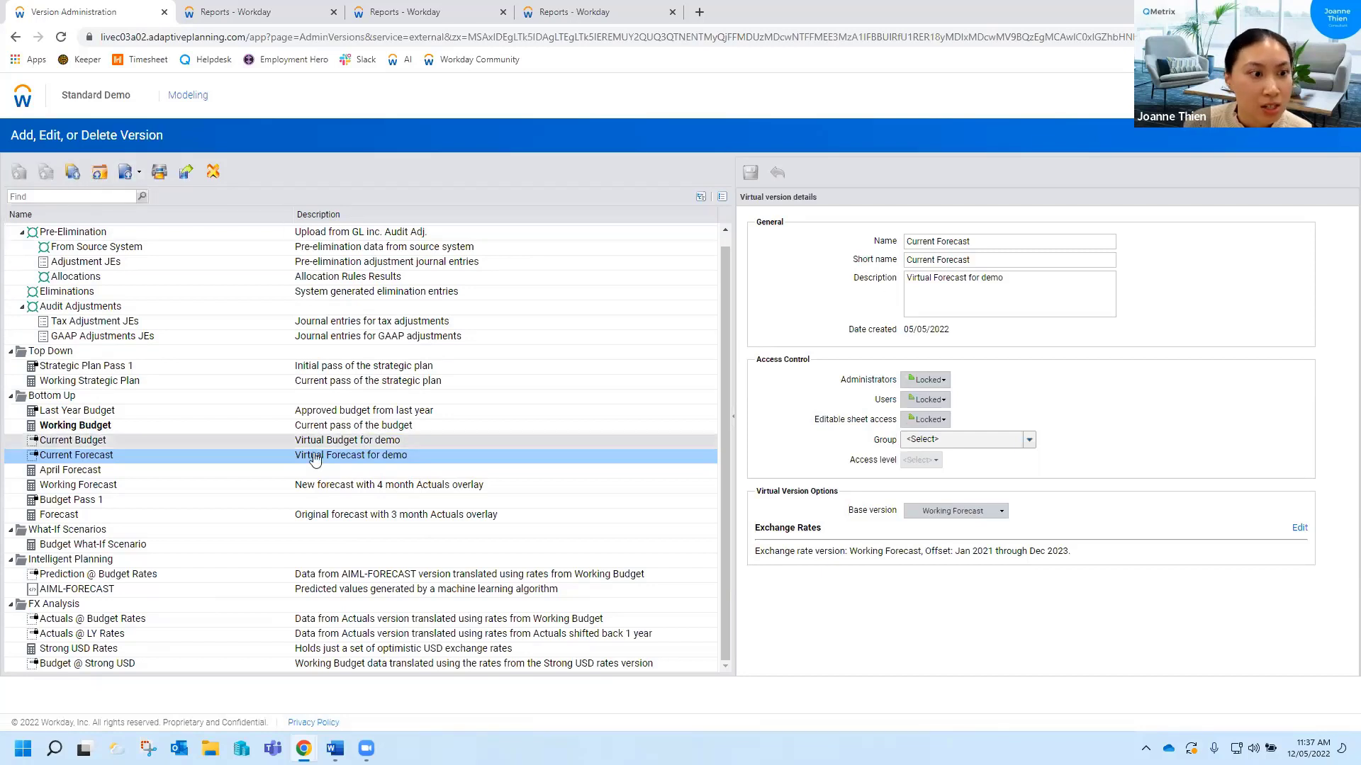
{"action": "left_click", "coordinate": [291, 426]}
- Mark Working Budget as a locked version with no group, access Locked Except Notes
{"action": "left_click", "coordinate": [1025, 289]}
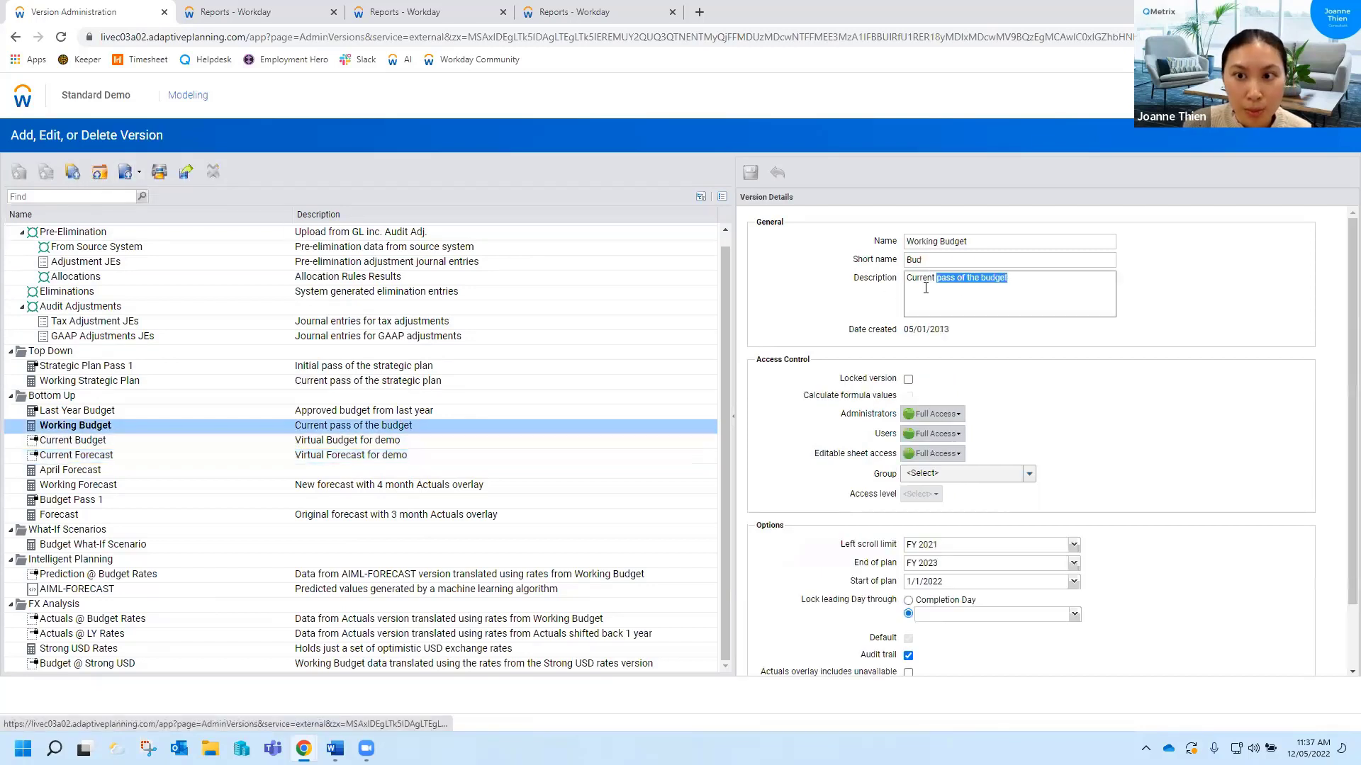
{"action": "left_click", "coordinate": [1016, 293]}
{"action": "scroll", "coordinate": [1016, 294], "scroll_direction": "down", "scroll_amount": 1}
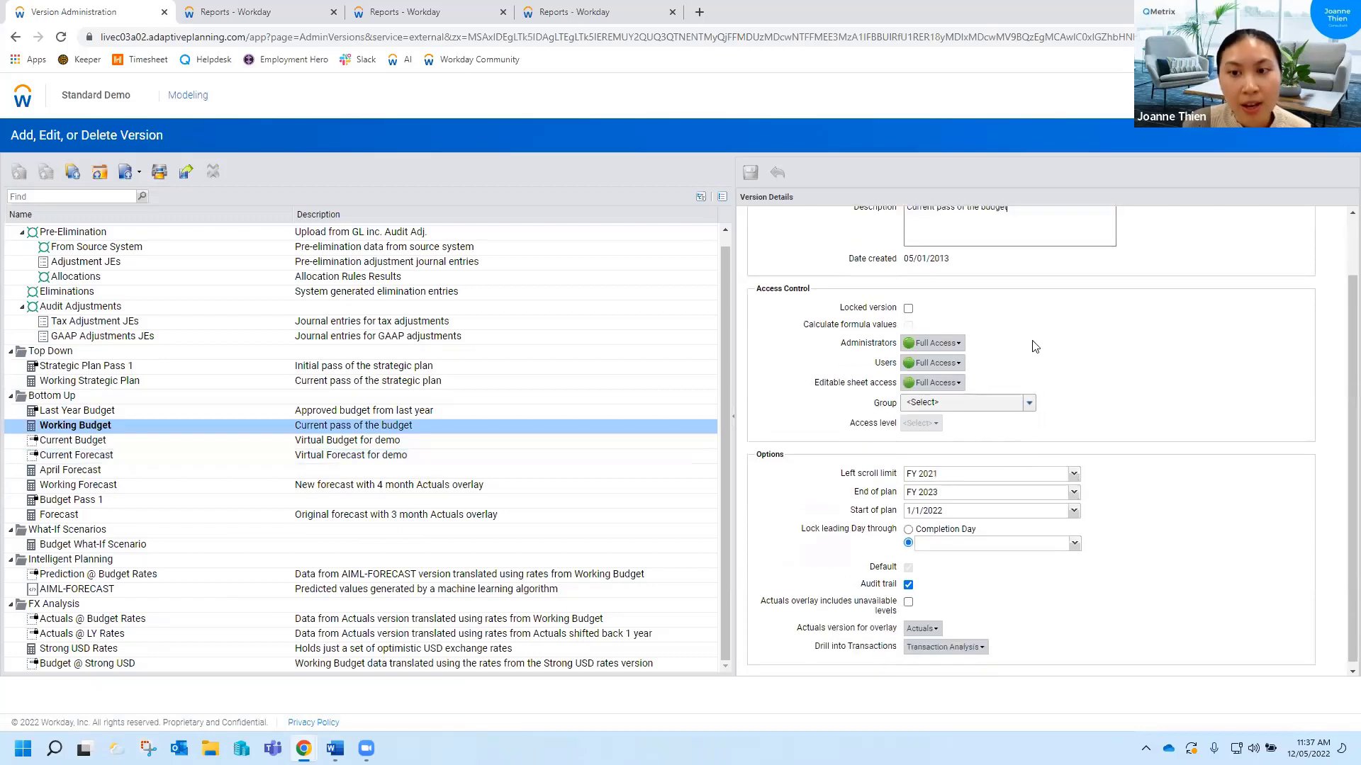
{"action": "left_click", "coordinate": [908, 309]}
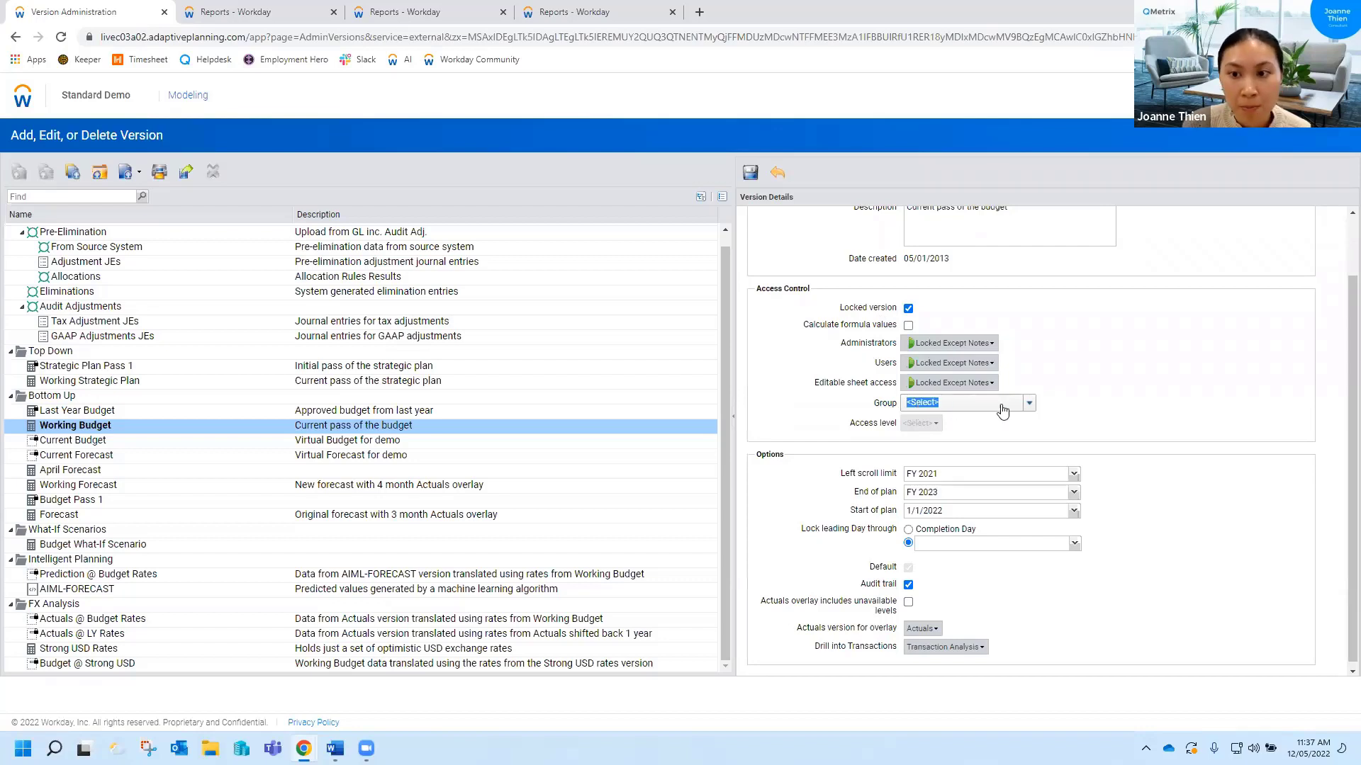
{"action": "left_click", "coordinate": [1030, 408]}
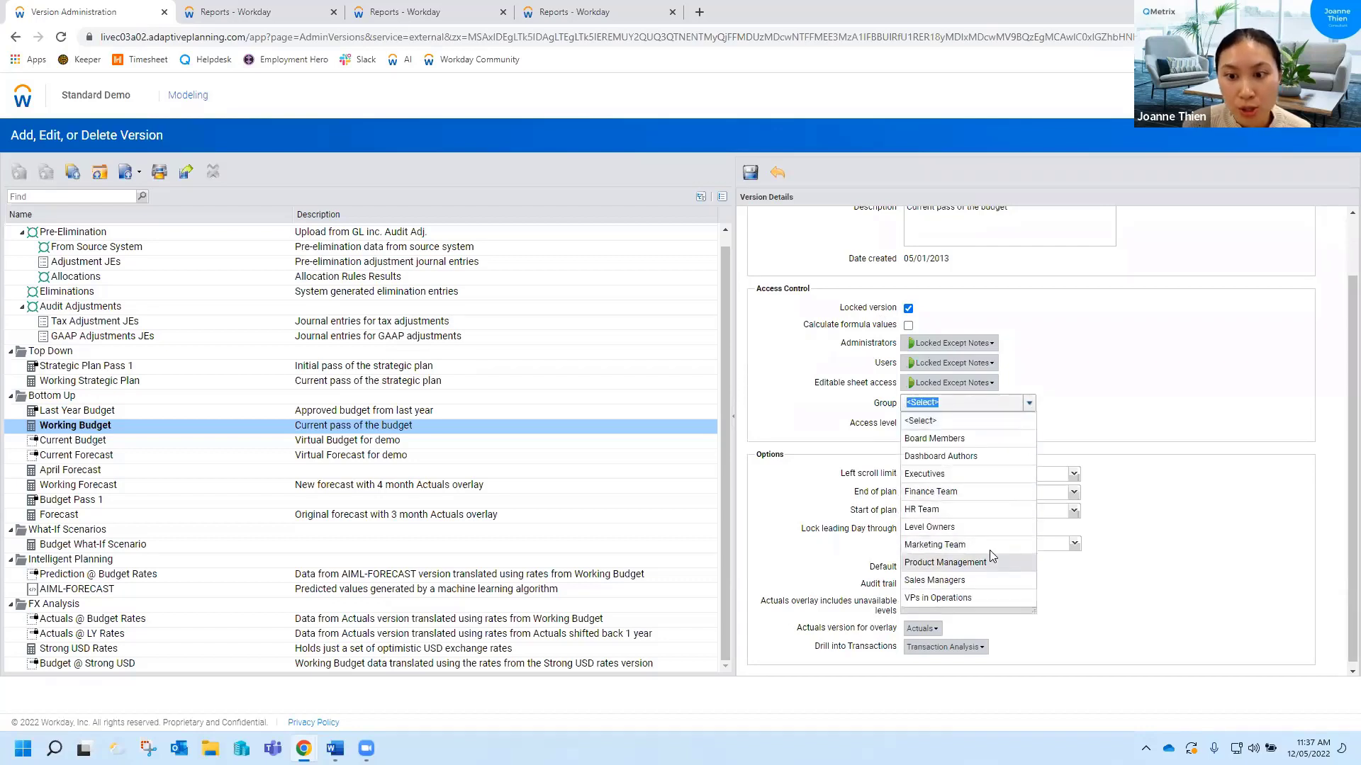
{"action": "left_click", "coordinate": [1092, 410]}
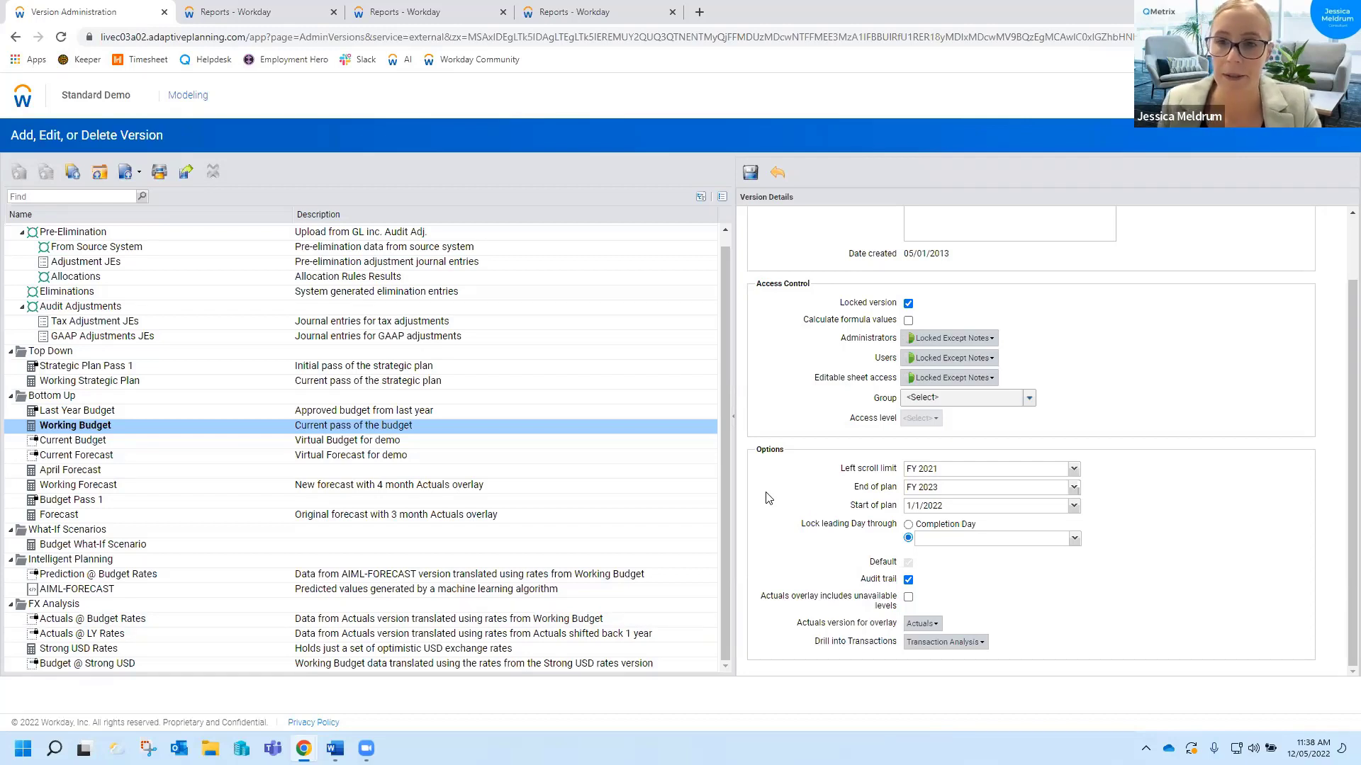
{"action": "scroll", "coordinate": [415, 516], "scroll_direction": "up", "scroll_amount": 1}
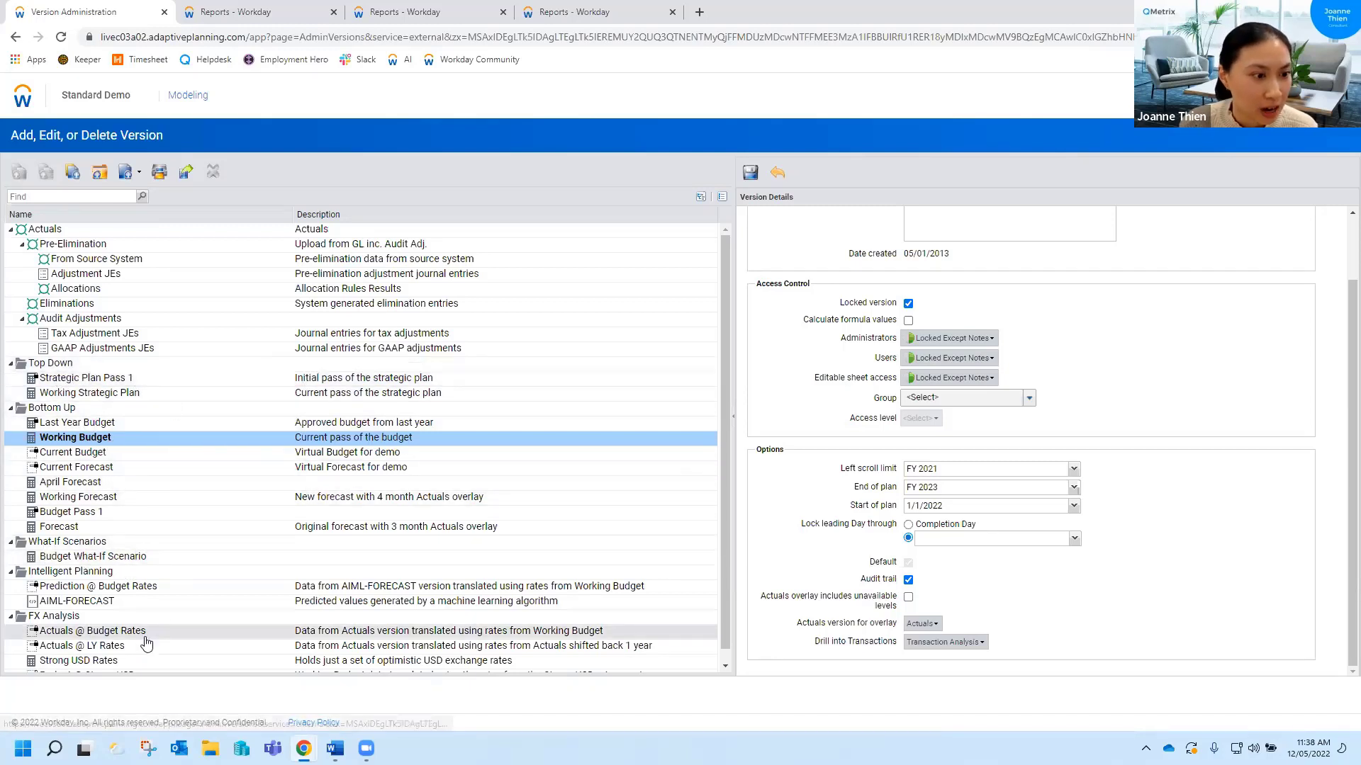
{"action": "scroll", "coordinate": [161, 632], "scroll_direction": "down", "scroll_amount": 1}
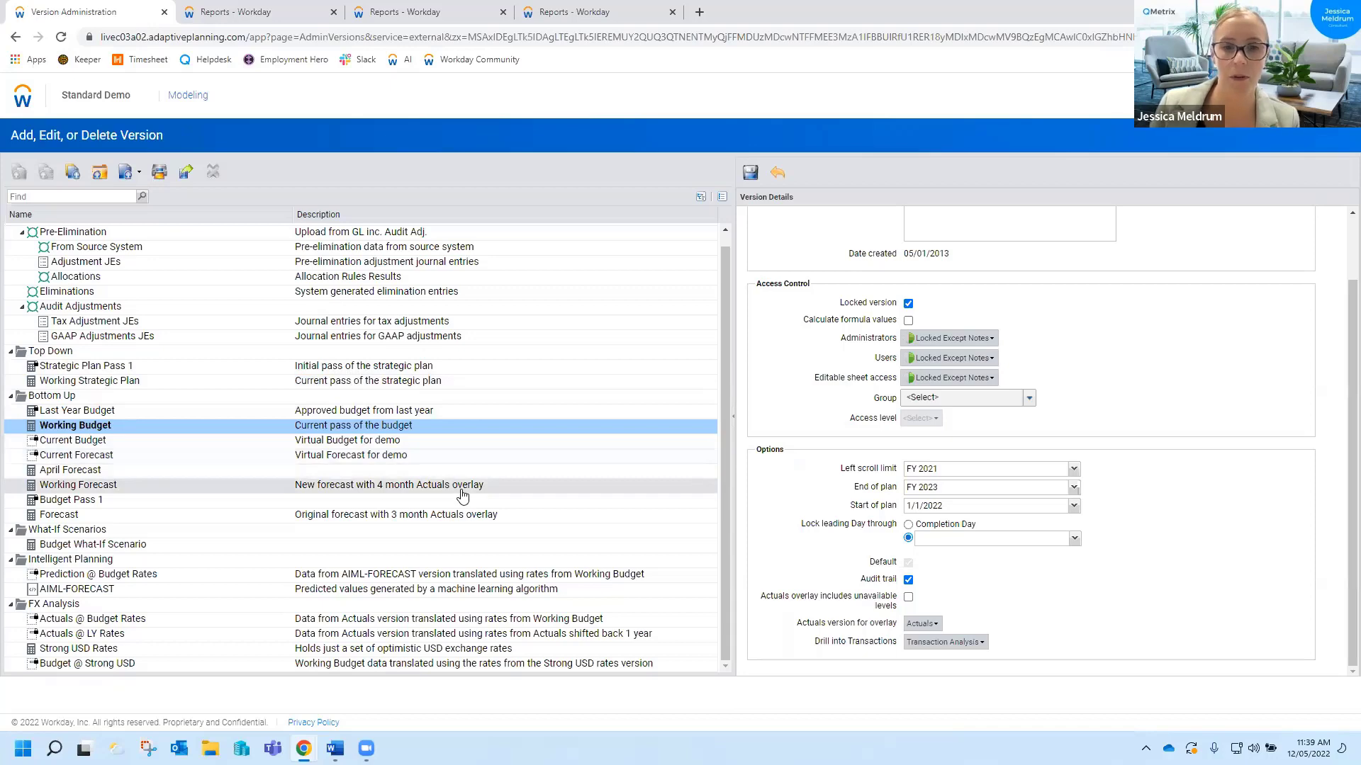
- Edit the P&L Version Variance Virtual report, keeping Current Forecast as Version 2
{"action": "left_click", "coordinate": [256, 15]}
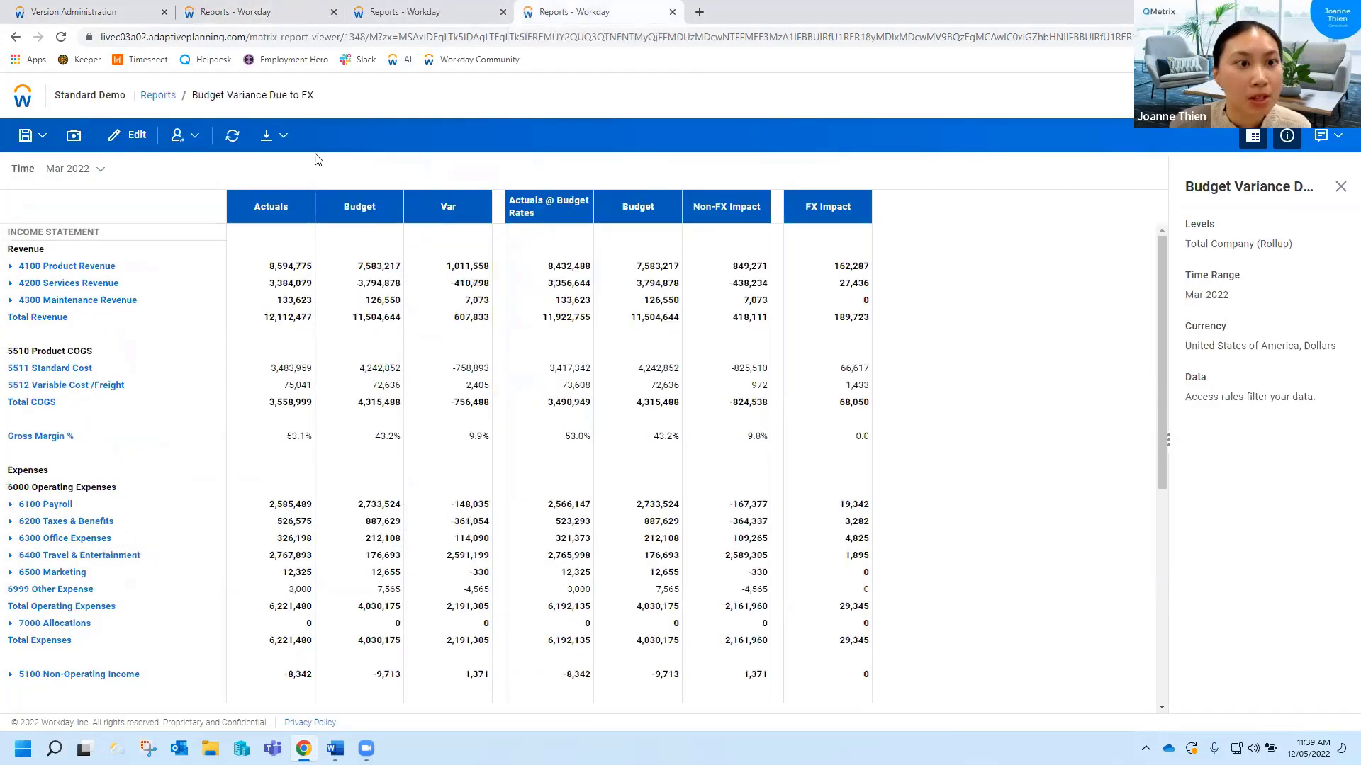
{"action": "left_click", "coordinate": [422, 12]}
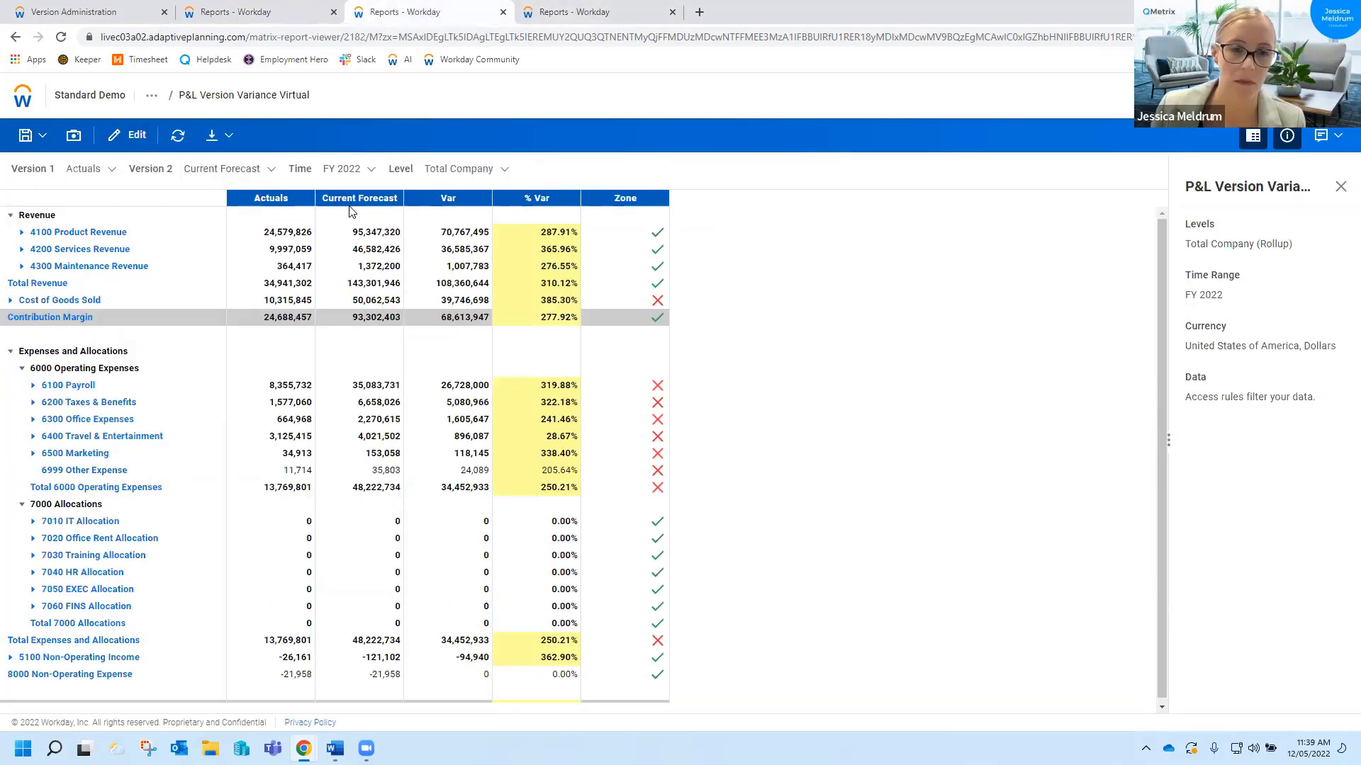
{"action": "left_click", "coordinate": [273, 170]}
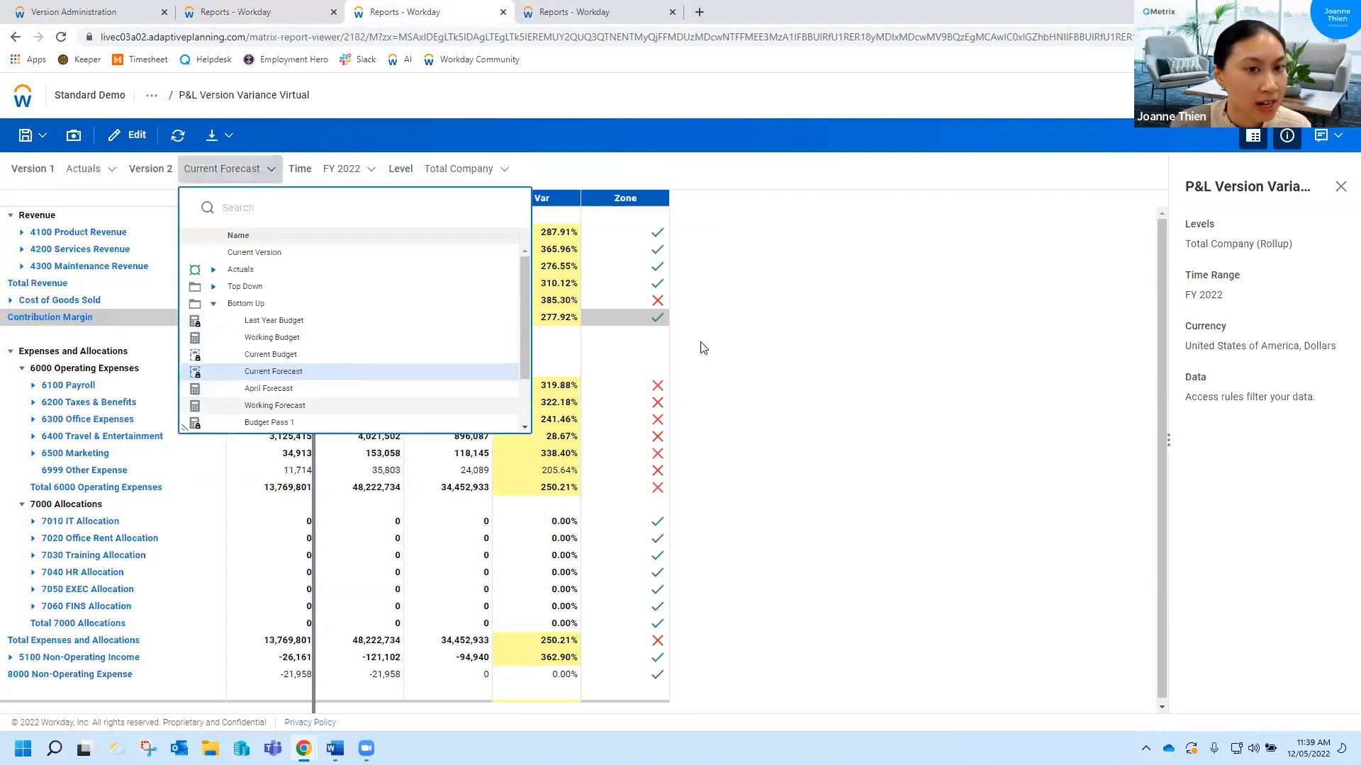
{"action": "left_click", "coordinate": [566, 283]}
{"action": "left_click", "coordinate": [131, 135]}
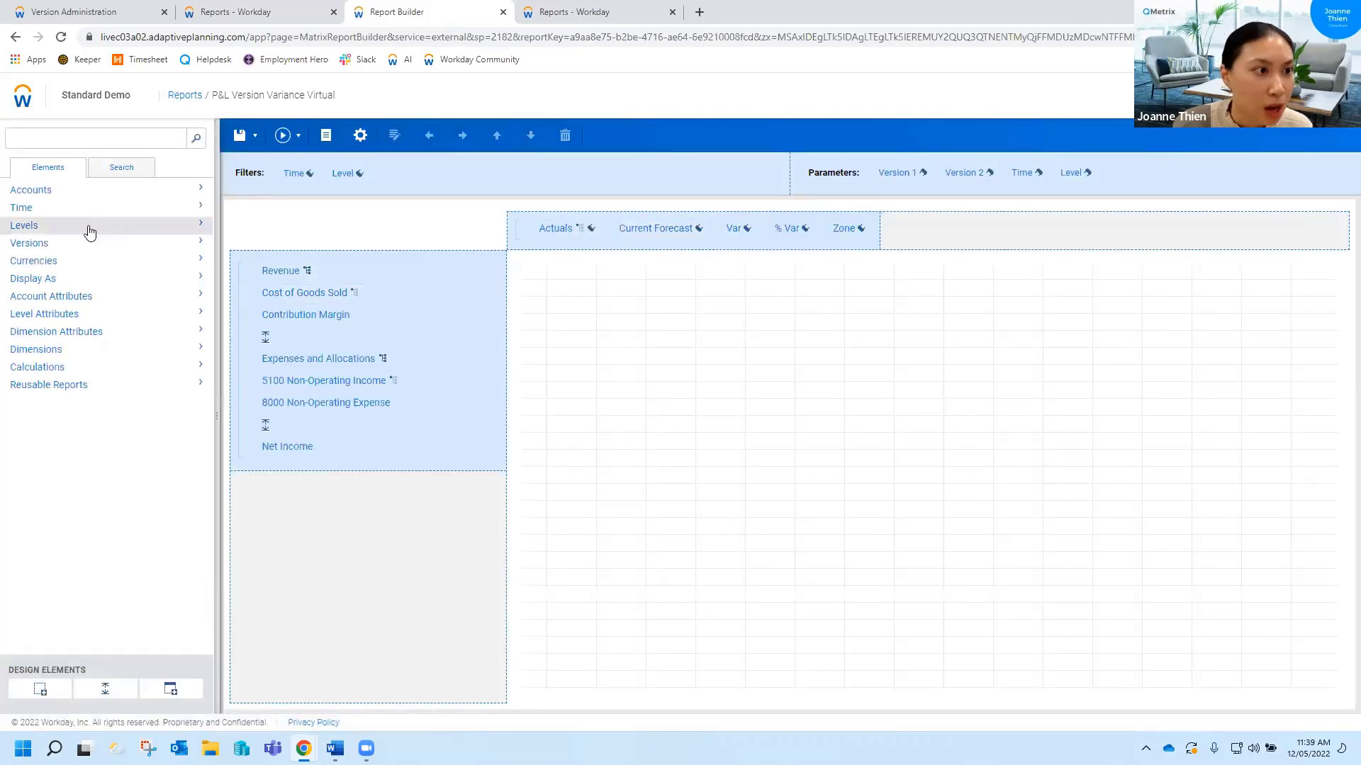
- Expand the Top Down and Bottom Up versions and place Current Forecast into the report columns
{"action": "left_click", "coordinate": [146, 244]}
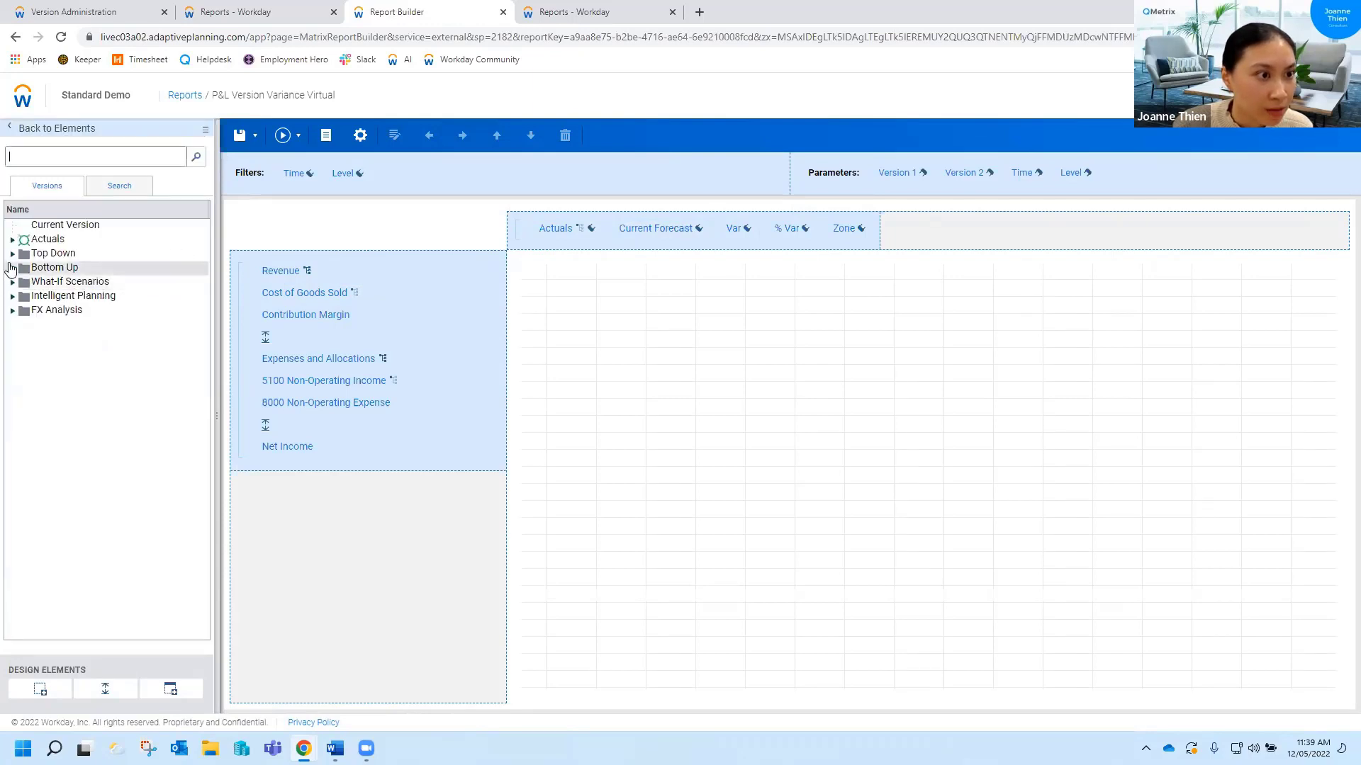
{"action": "left_click", "coordinate": [12, 253]}
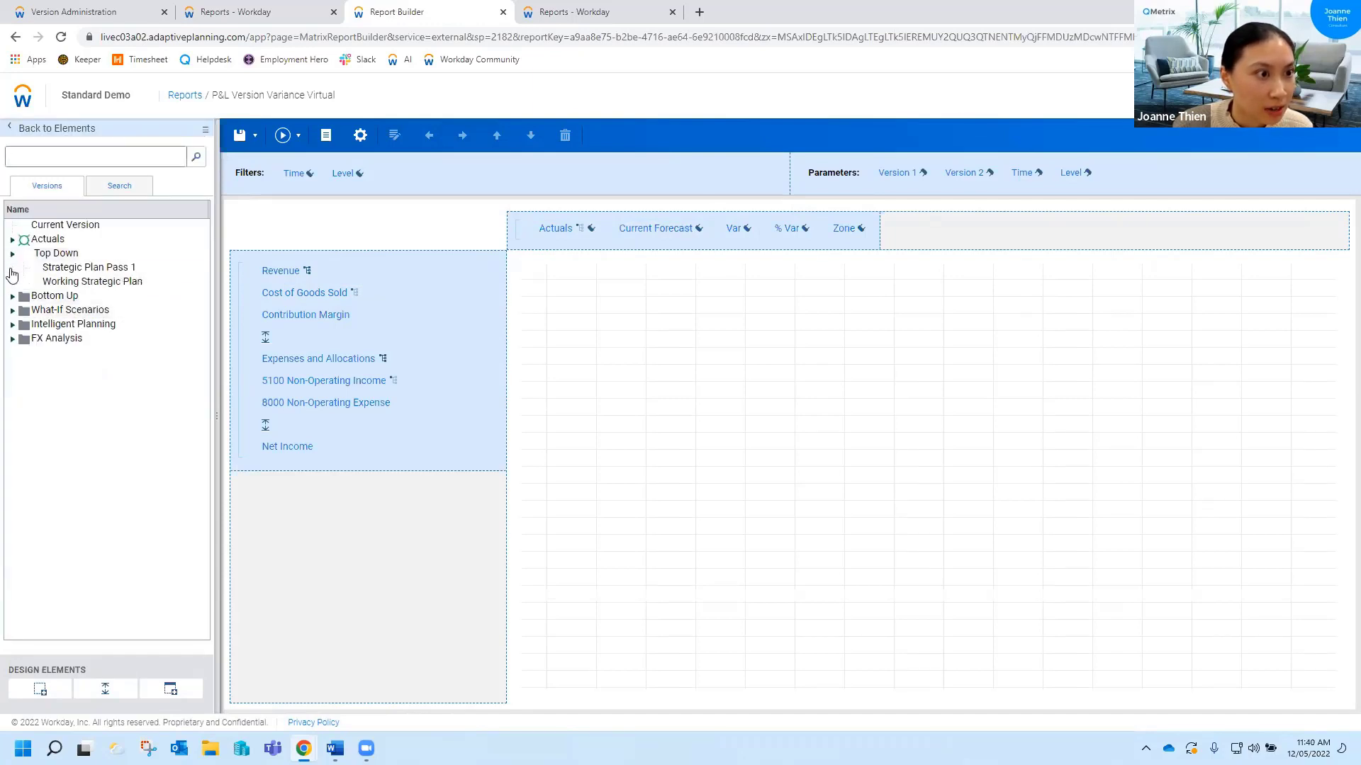
{"action": "left_click", "coordinate": [12, 295]}
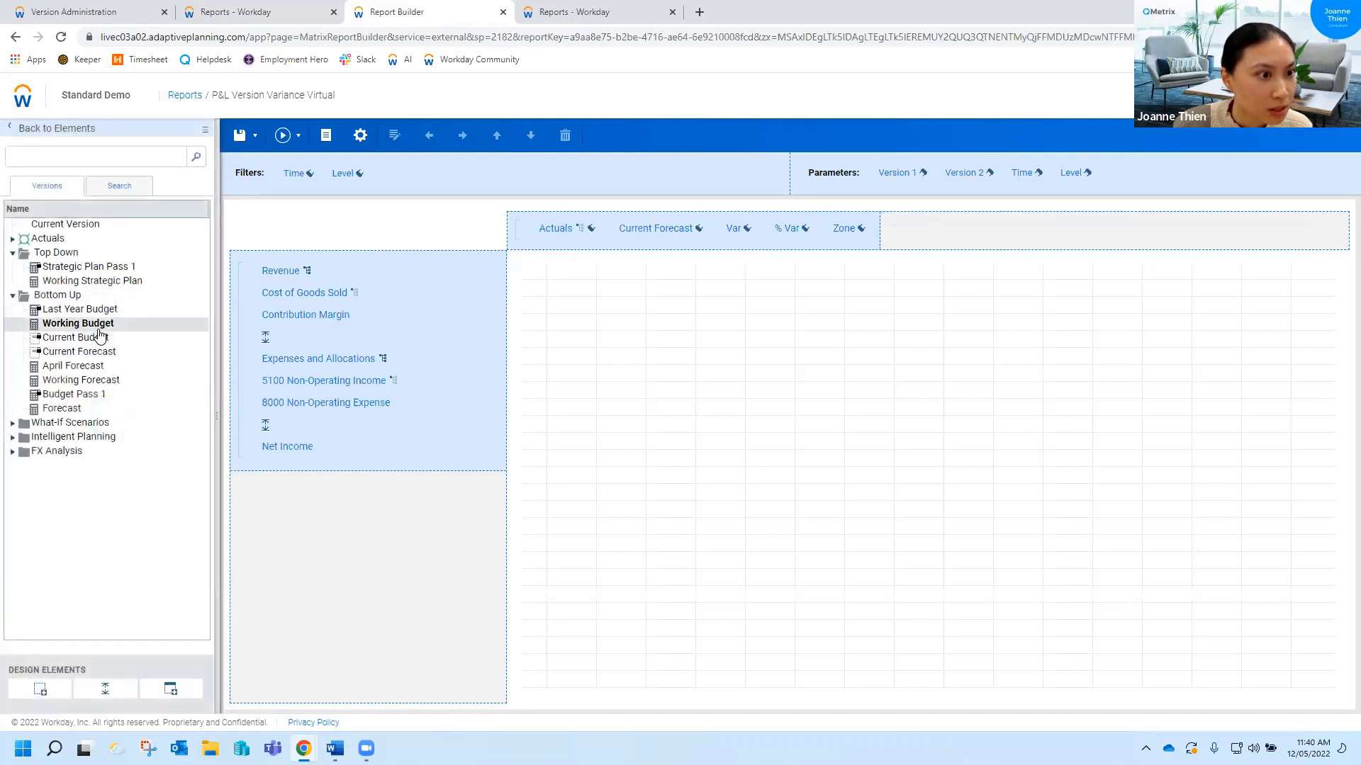
{"action": "left_click_drag", "start_coordinate": [170, 350], "coordinate": [632, 234]}
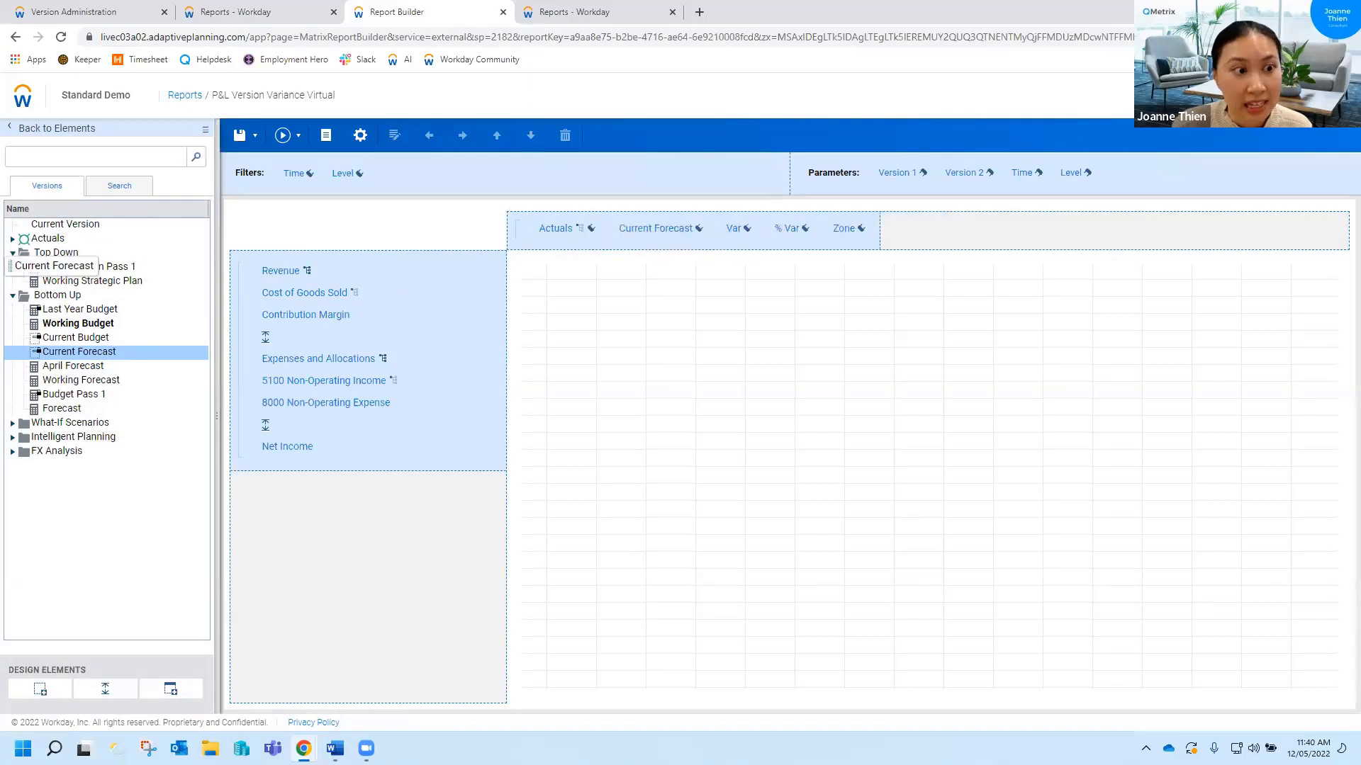
- Check the Current Forecast column properties show the Version 2 link, then cancel unchanged
{"action": "left_click", "coordinate": [649, 230]}
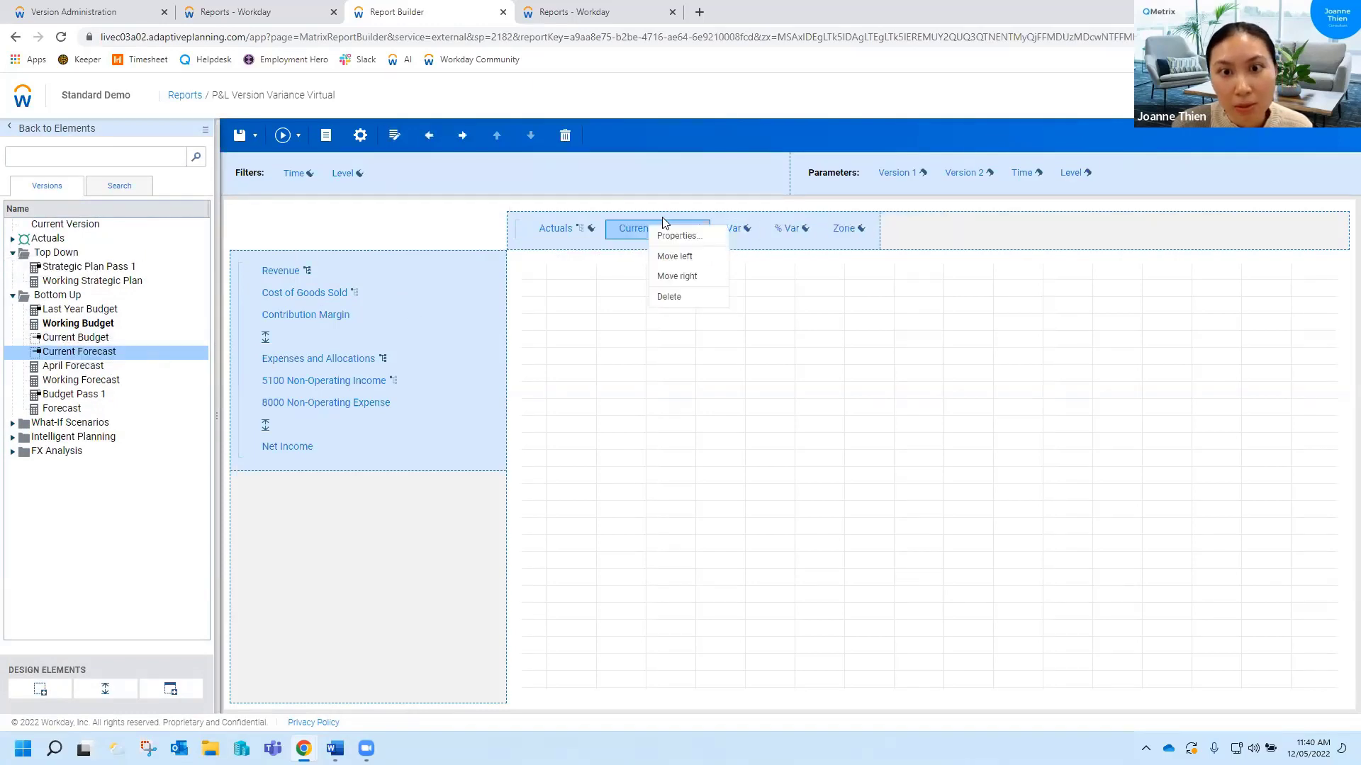
{"action": "left_click", "coordinate": [688, 237]}
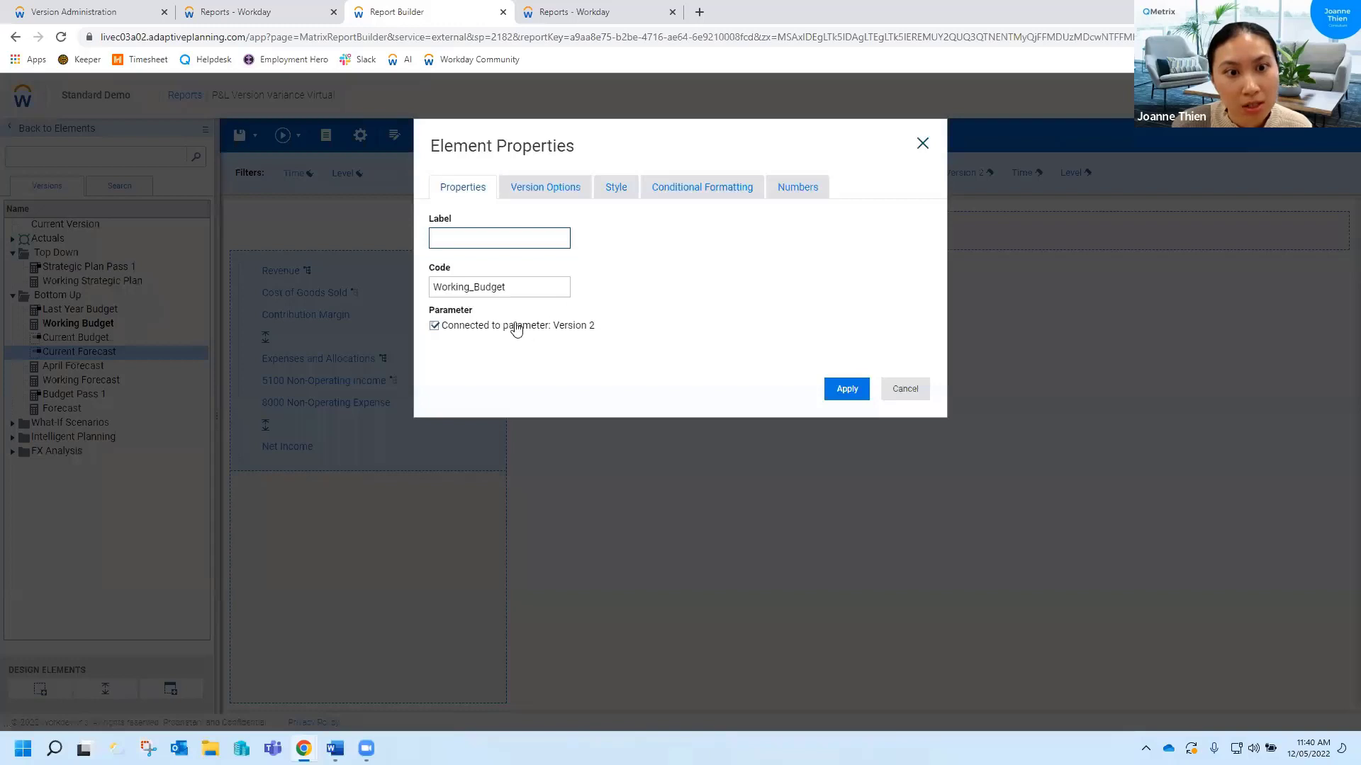
{"action": "left_click_drag", "start_coordinate": [599, 327], "coordinate": [523, 331]}
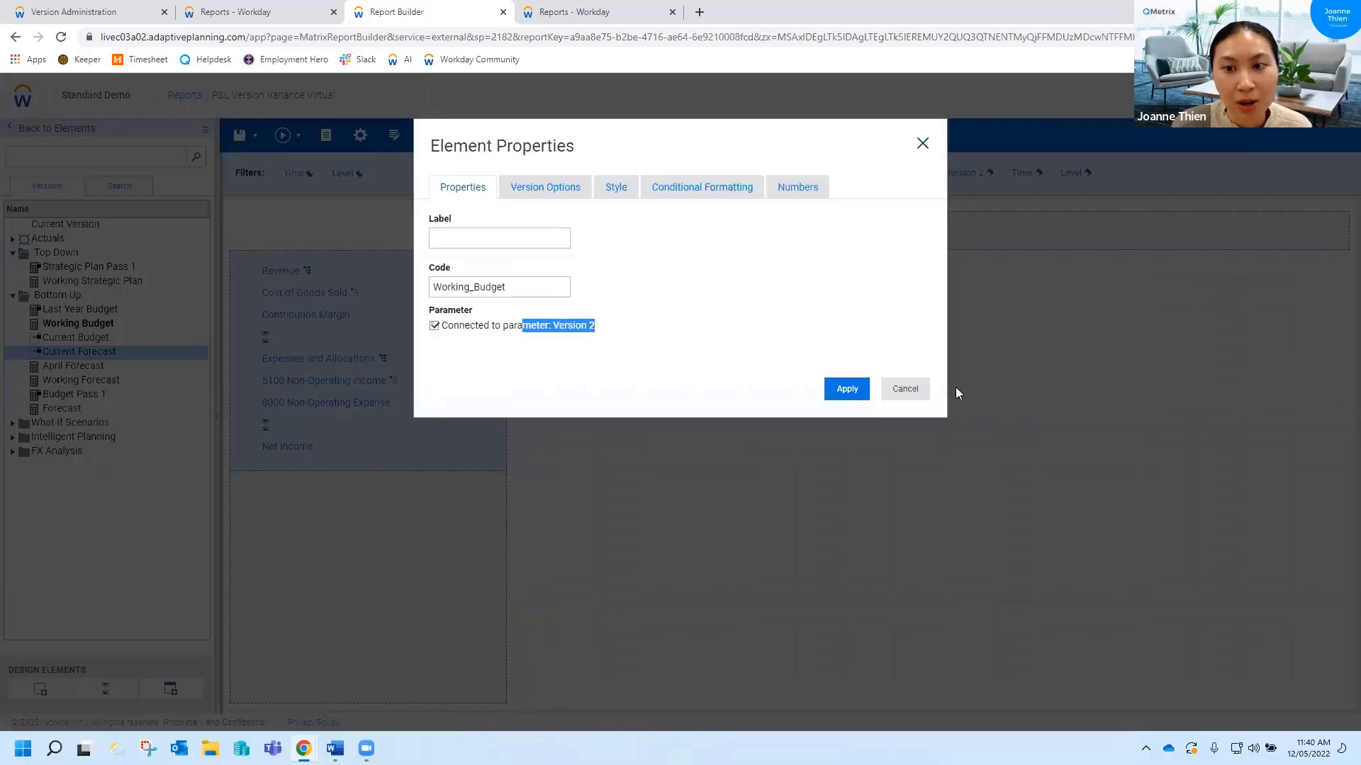
{"action": "left_click", "coordinate": [905, 388]}
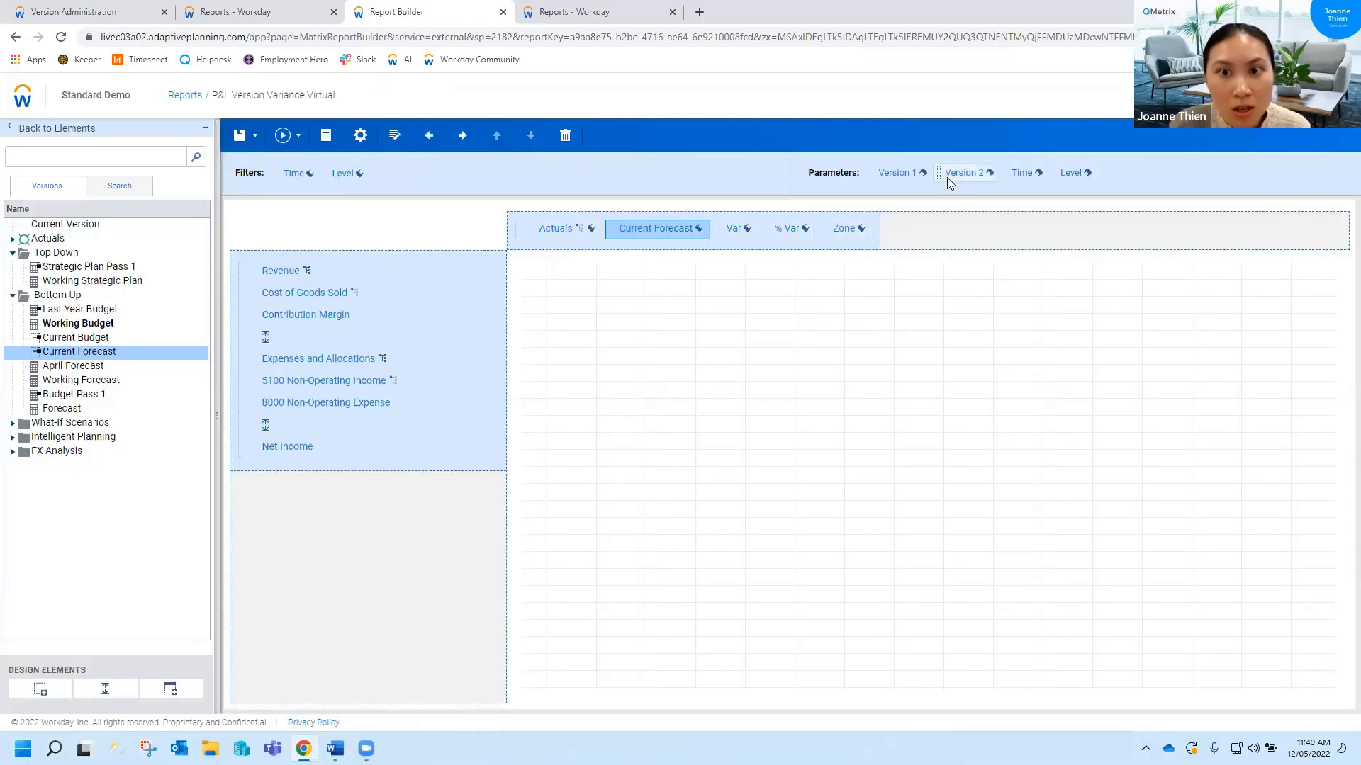